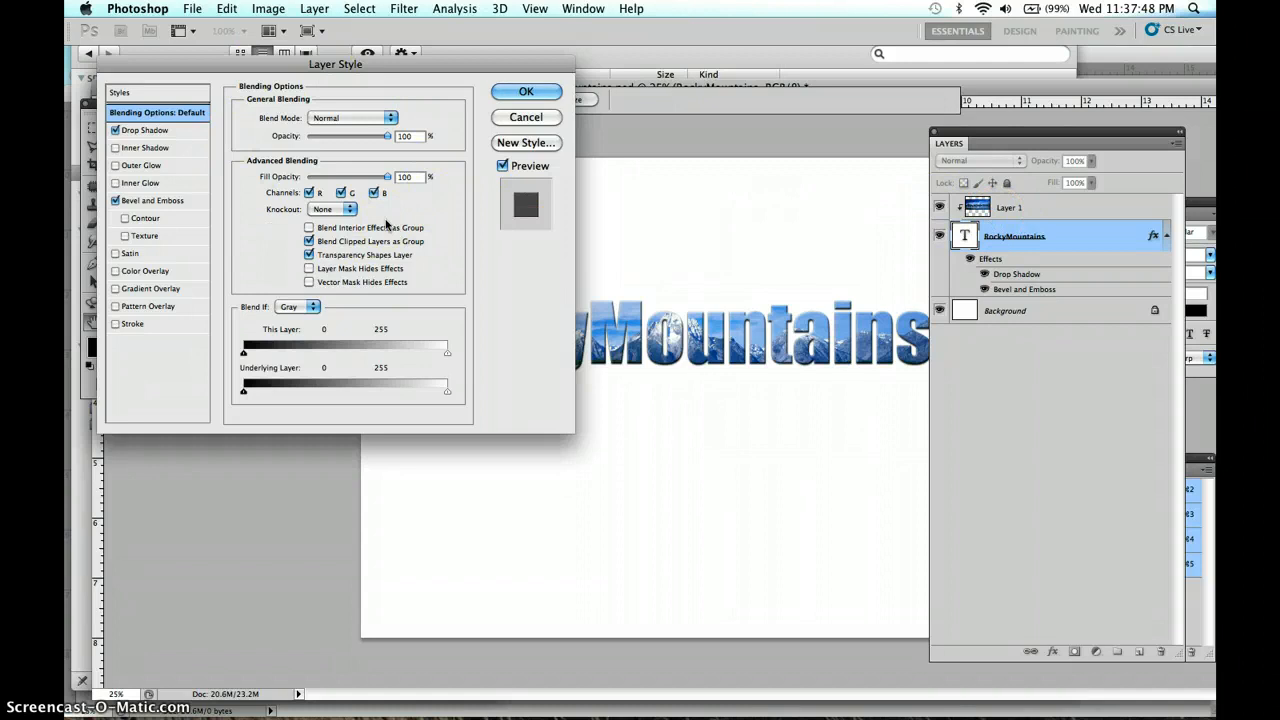
- Shorten the Layers panel to reveal the Channels panel and open the Drop Shadow settings of the RockyMountains text layer
{"action": "left_click", "coordinate": [522, 118]}
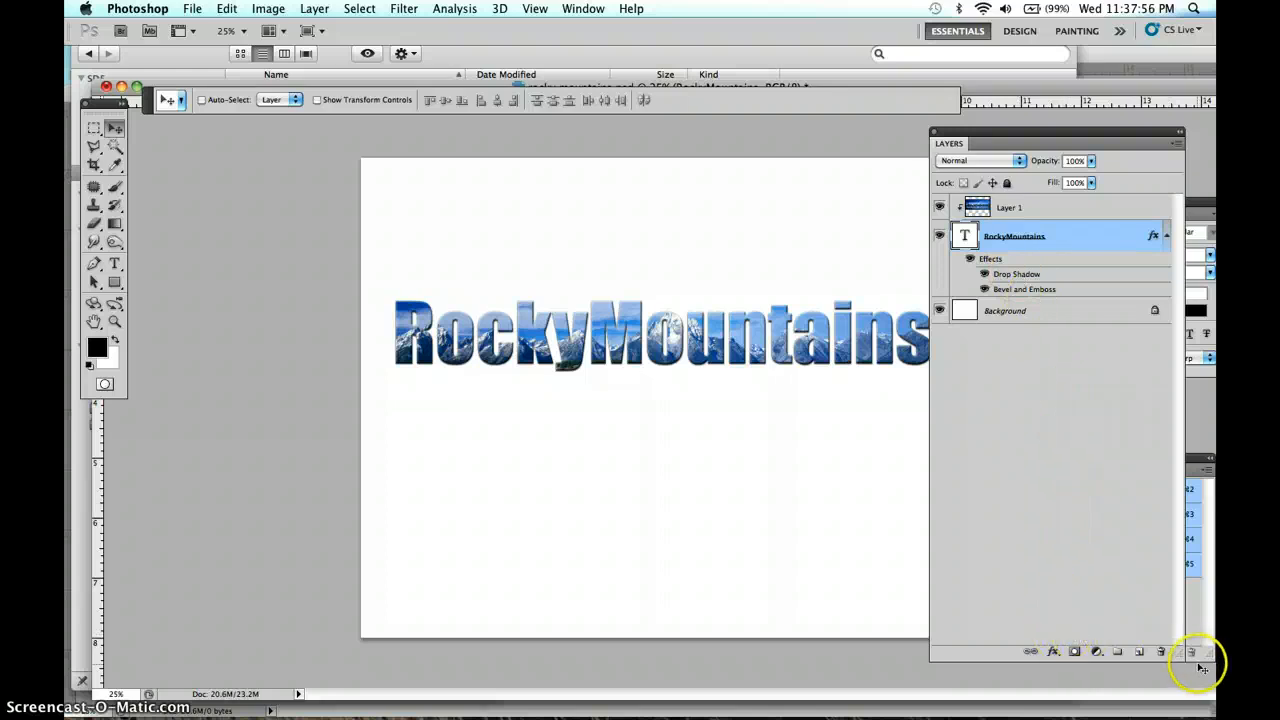
{"action": "left_click_drag", "start_coordinate": [1182, 657], "coordinate": [1202, 438]}
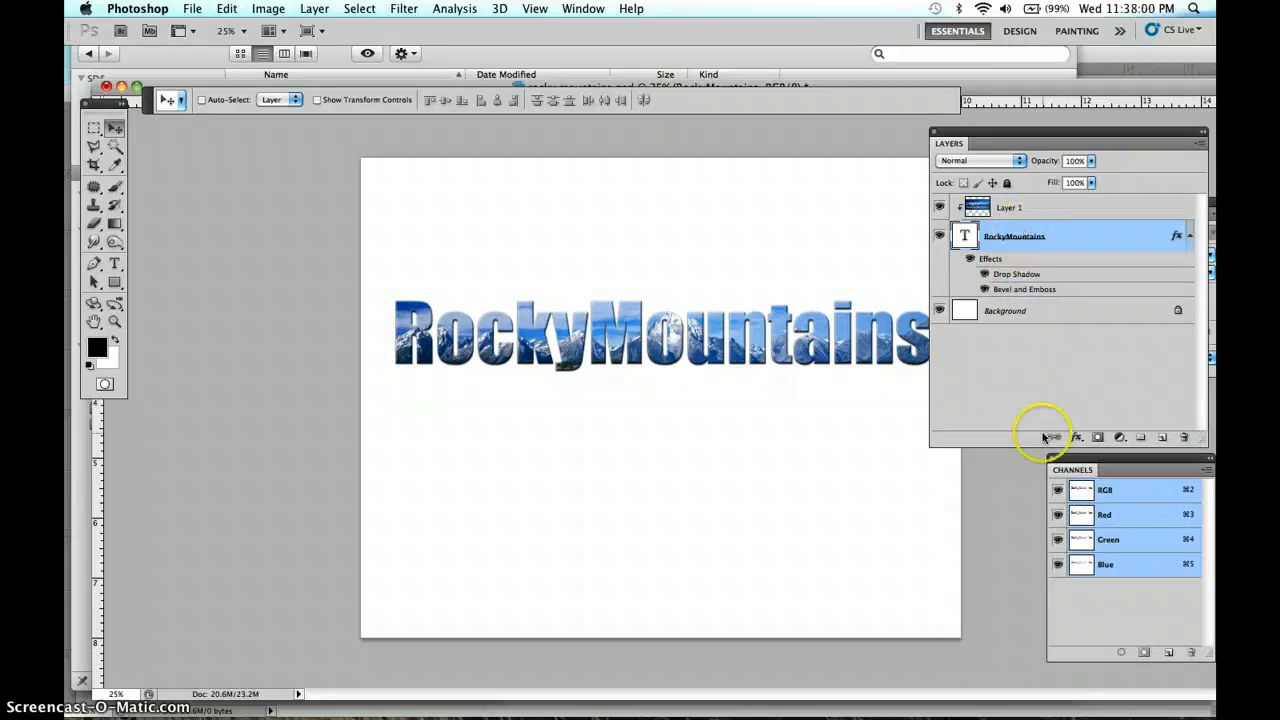
{"action": "left_click", "coordinate": [1077, 437]}
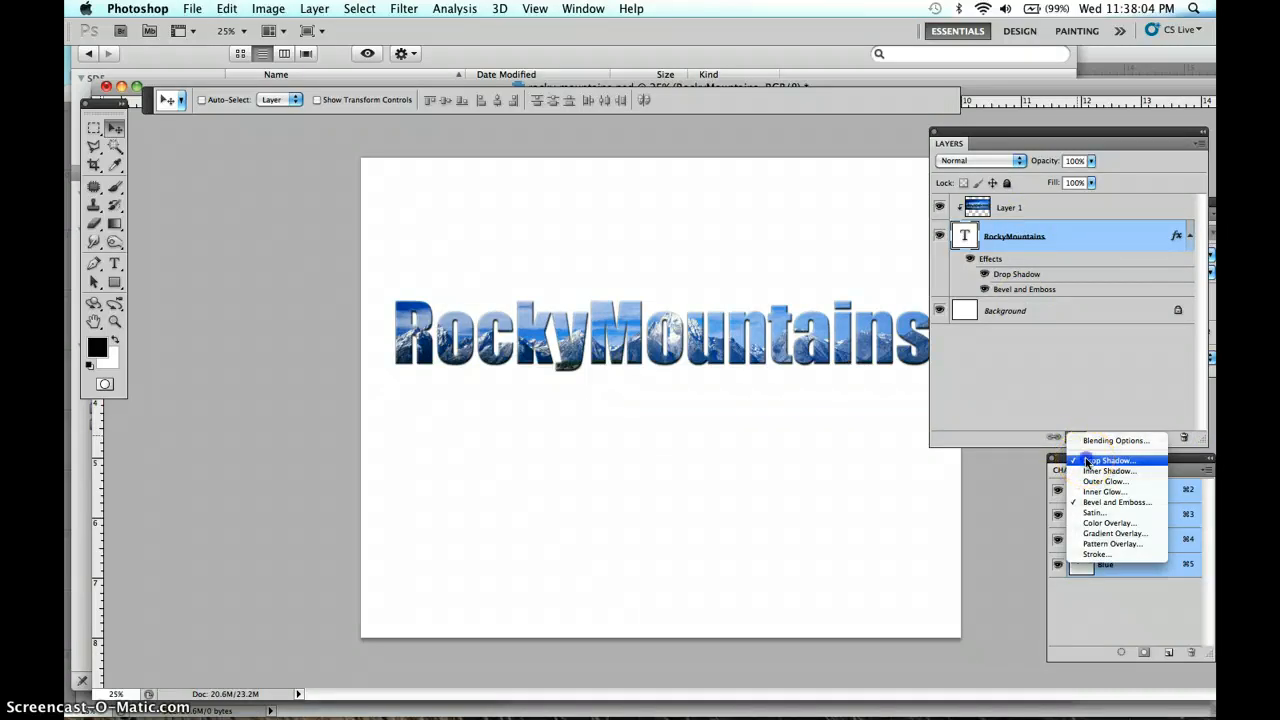
{"action": "left_click", "coordinate": [1087, 461]}
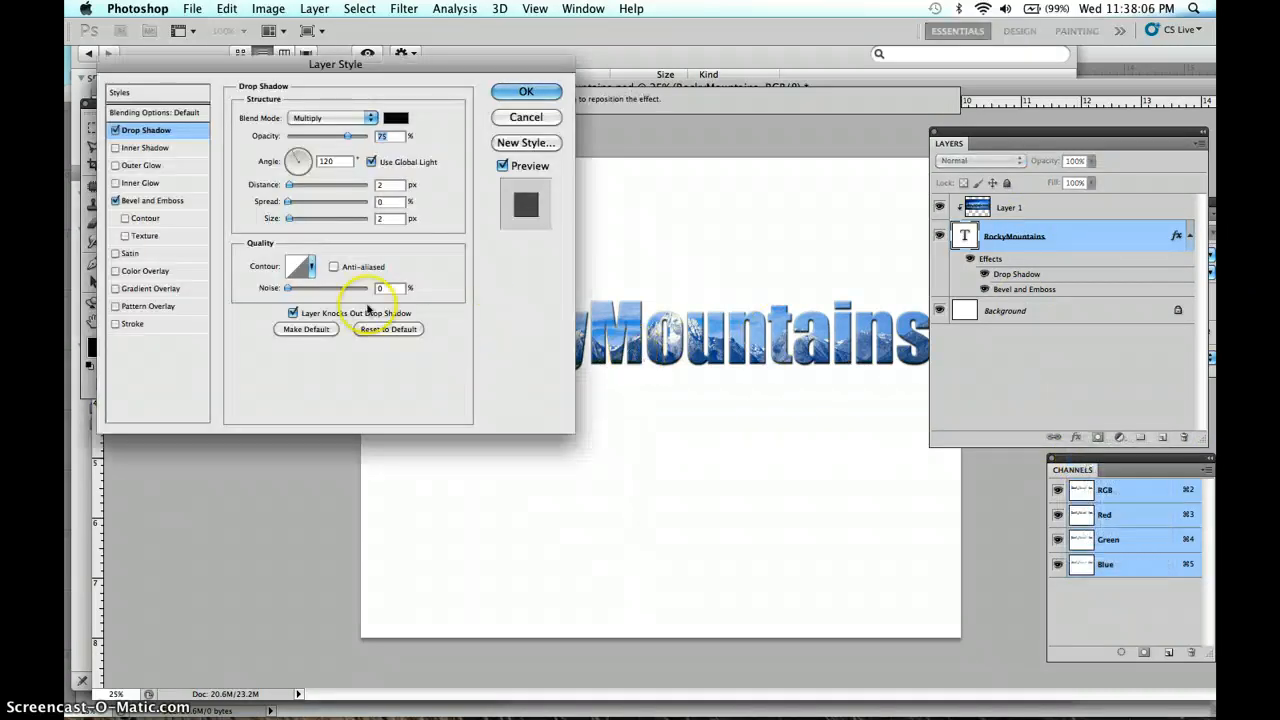
{"action": "left_click_drag", "start_coordinate": [232, 62], "coordinate": [205, 24]}
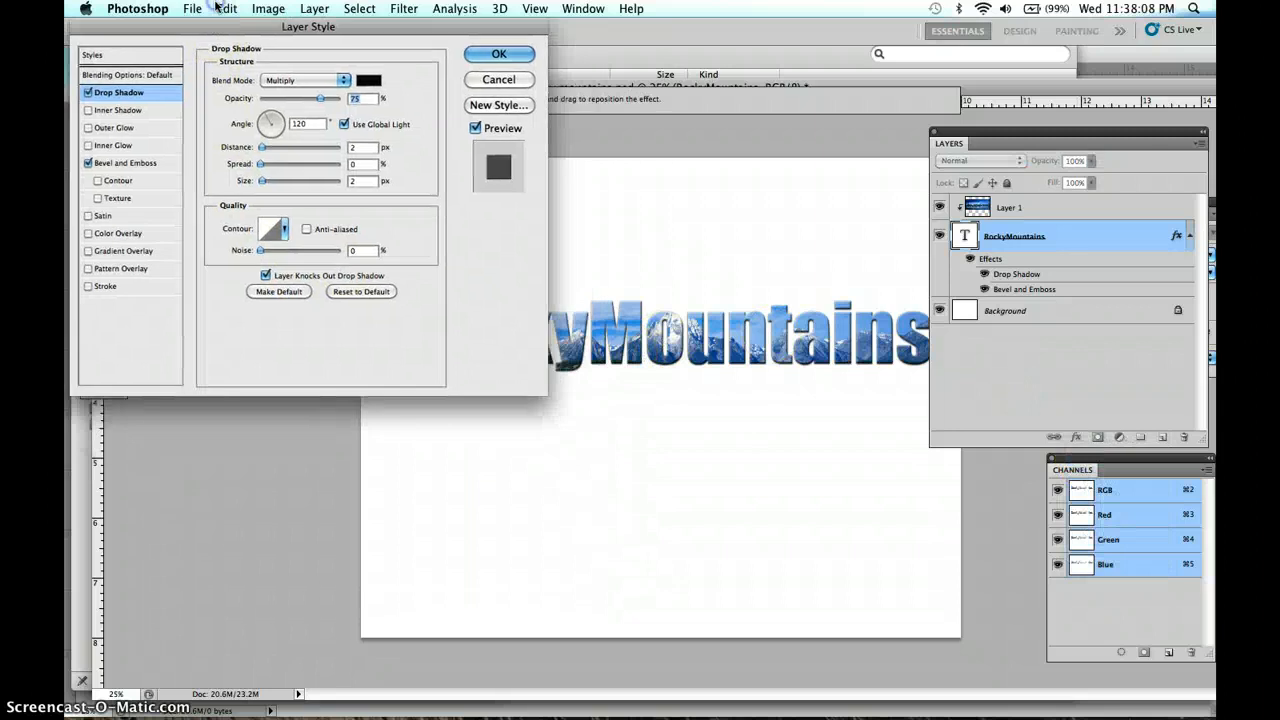
- Set the text's Bevel and Emboss to Chisel Hard with 131% depth and 7 px size, and apply the layer style
{"action": "left_click", "coordinate": [148, 163]}
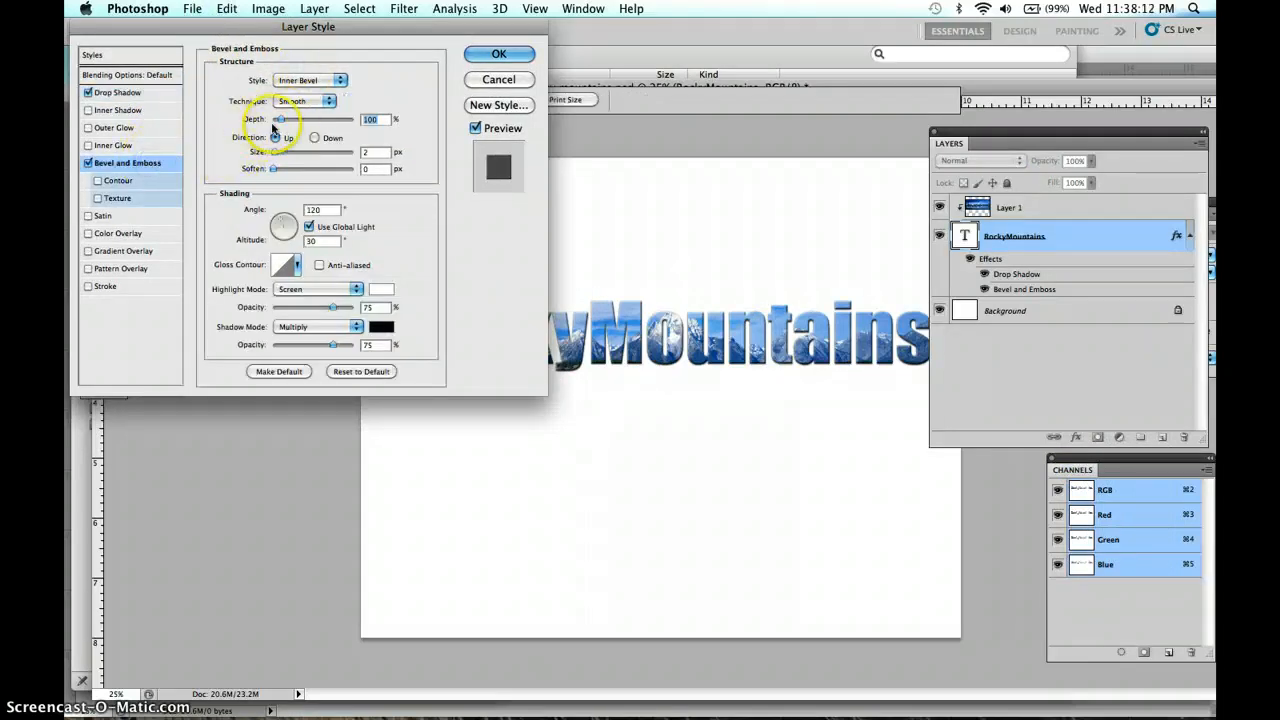
{"action": "left_click_drag", "start_coordinate": [282, 124], "coordinate": [291, 122]}
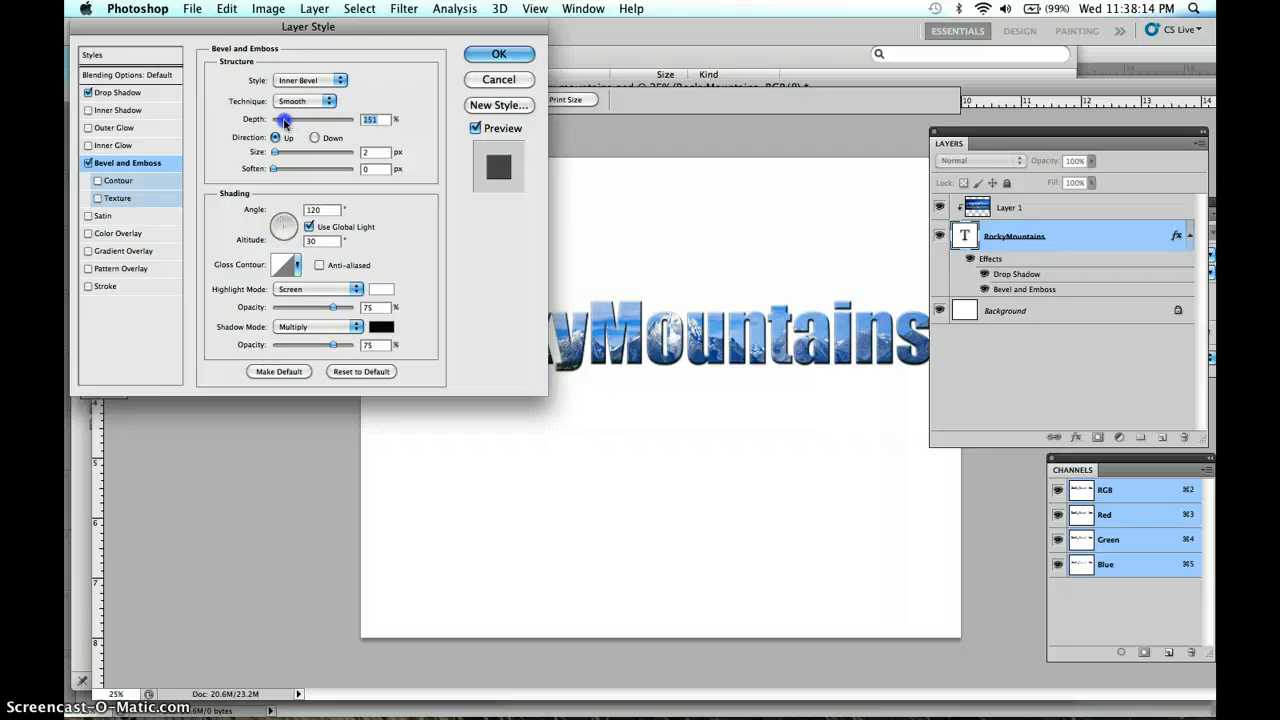
{"action": "left_click", "coordinate": [286, 102]}
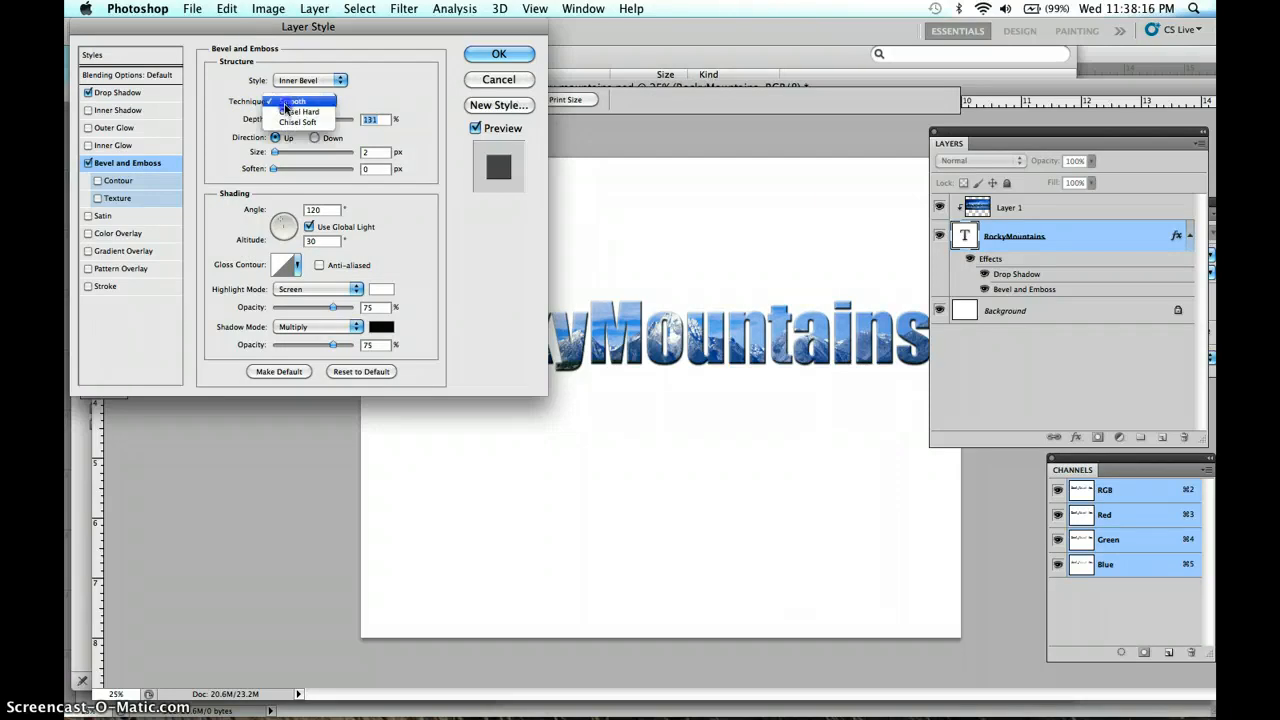
{"action": "left_click", "coordinate": [287, 111]}
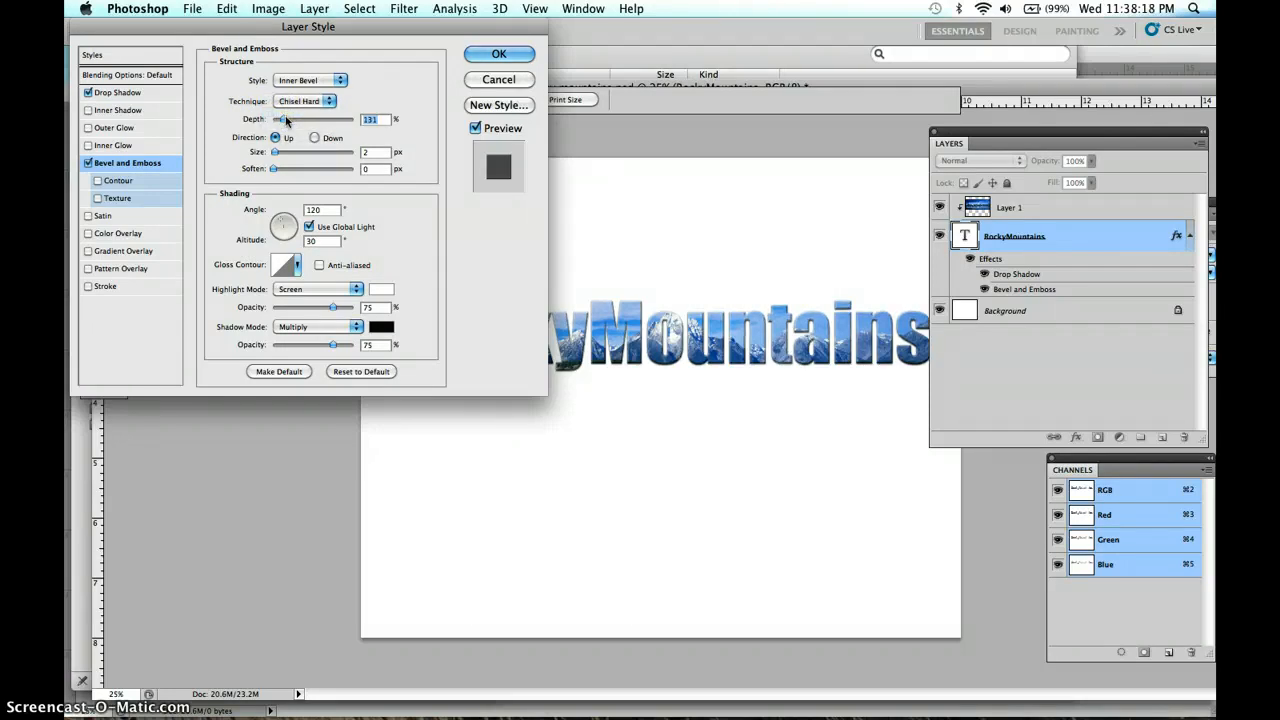
{"action": "mouse_move", "coordinate": [275, 152]}
{"action": "left_mouse_down"}
{"action": "mouse_move", "coordinate": [296, 153]}
{"action": "mouse_move", "coordinate": [276, 157]}
{"action": "mouse_move", "coordinate": [290, 171]}
{"action": "mouse_move", "coordinate": [277, 176]}
{"action": "left_mouse_up"}
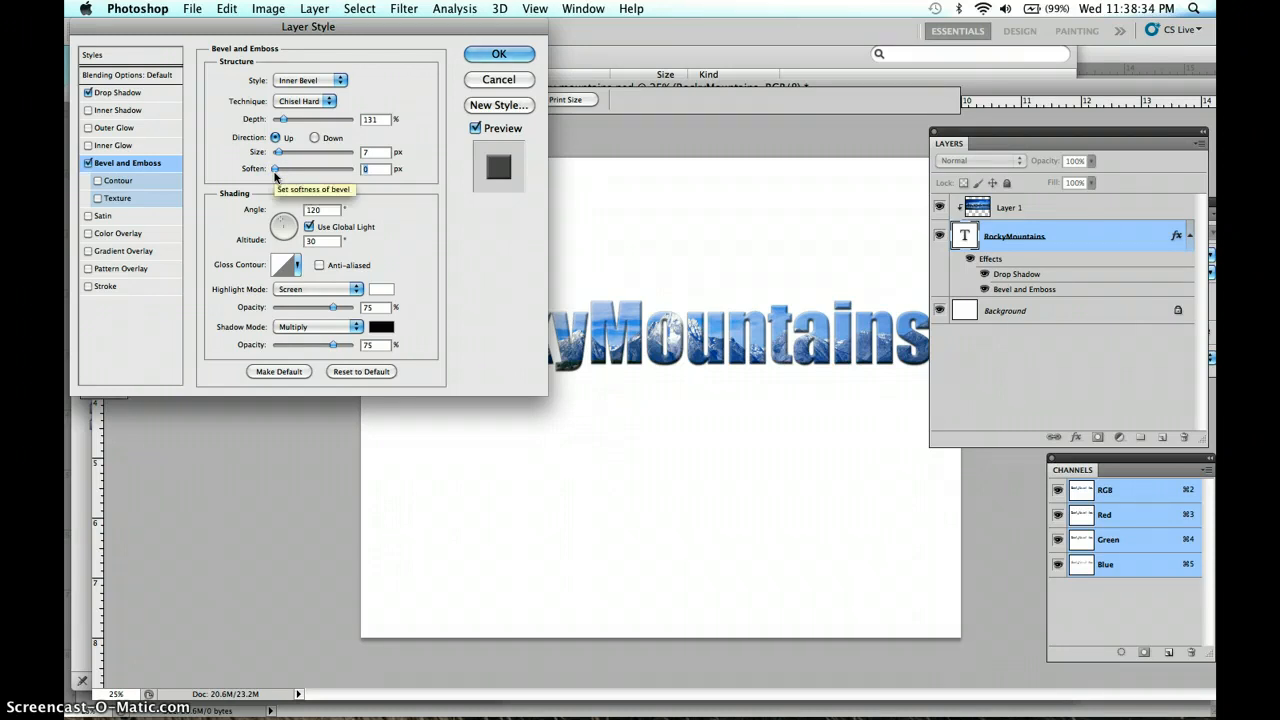
{"action": "left_click", "coordinate": [535, 54]}
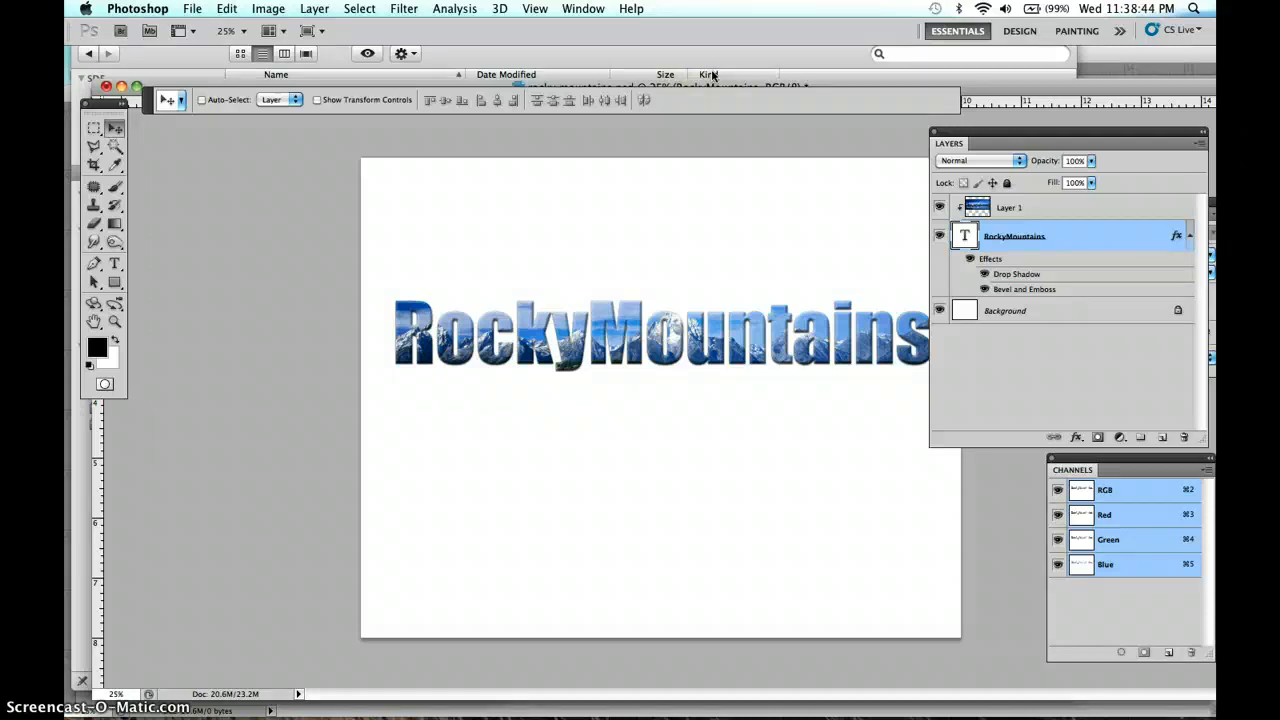
- Add a Solid Color fill layer directly above the Background layer, keeping its colour picker clear of the text
{"action": "left_click", "coordinate": [1015, 313]}
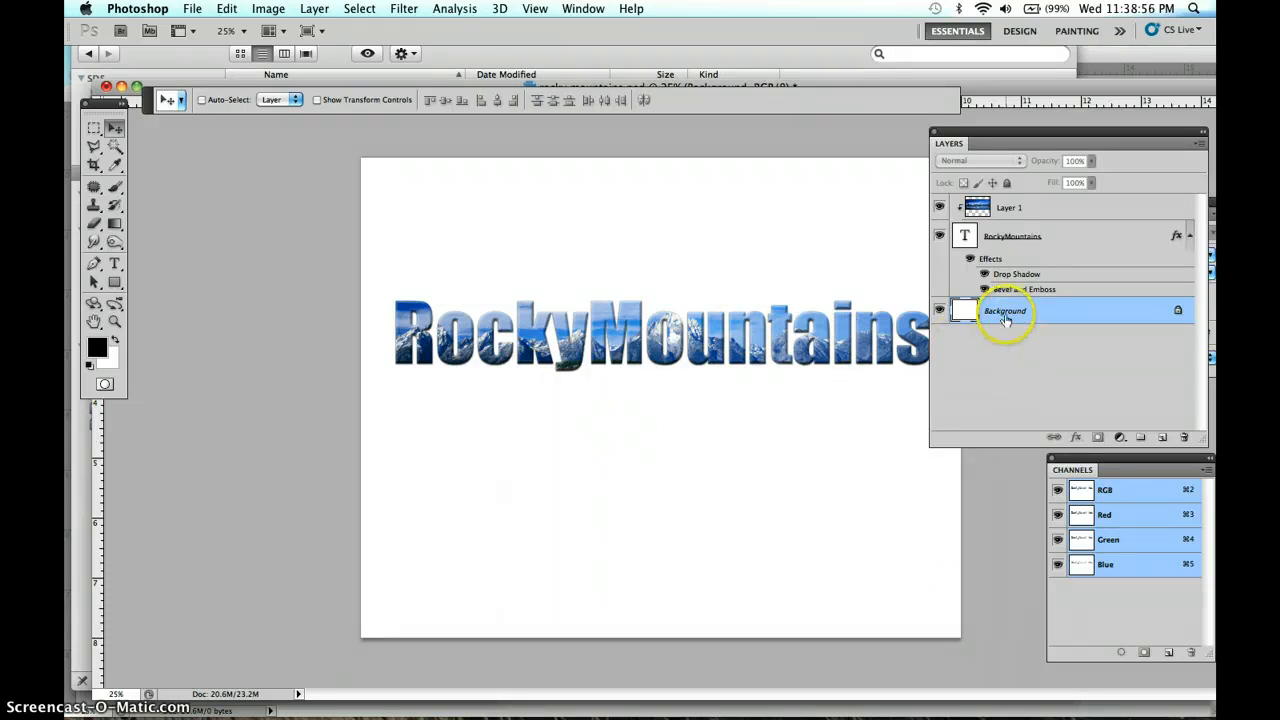
{"action": "left_click", "coordinate": [1120, 438]}
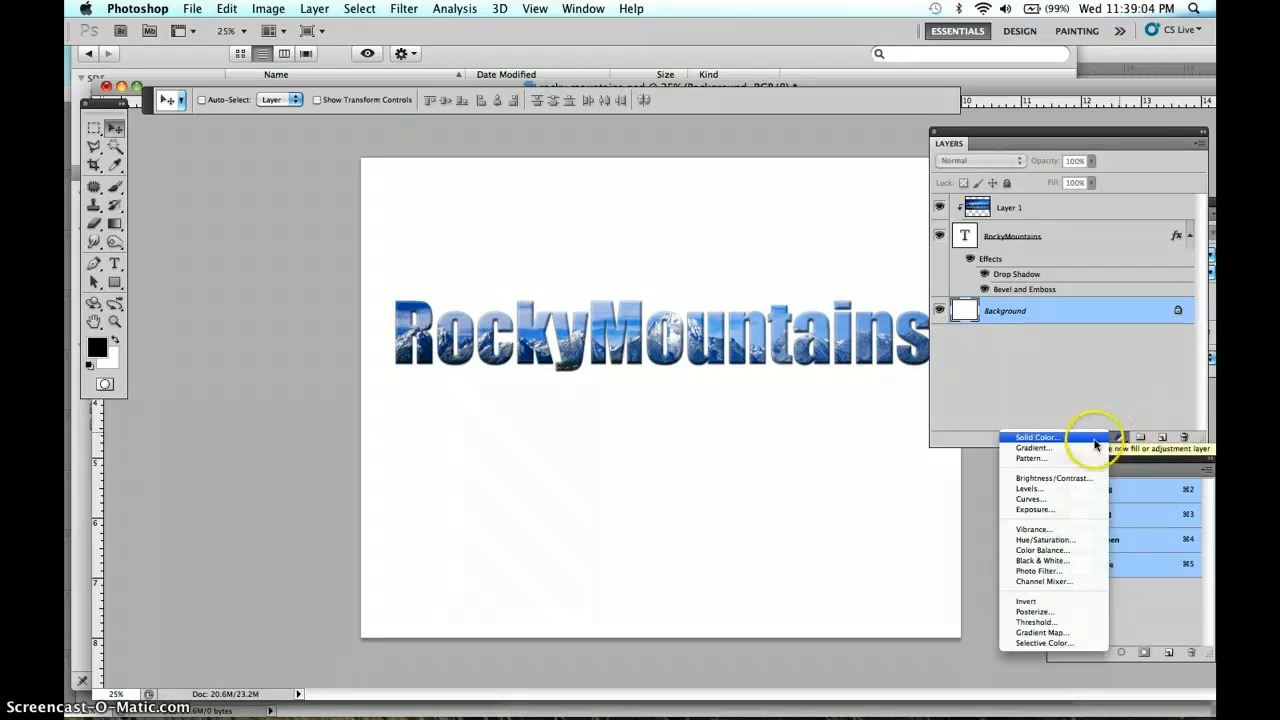
{"action": "left_click", "coordinate": [1040, 438]}
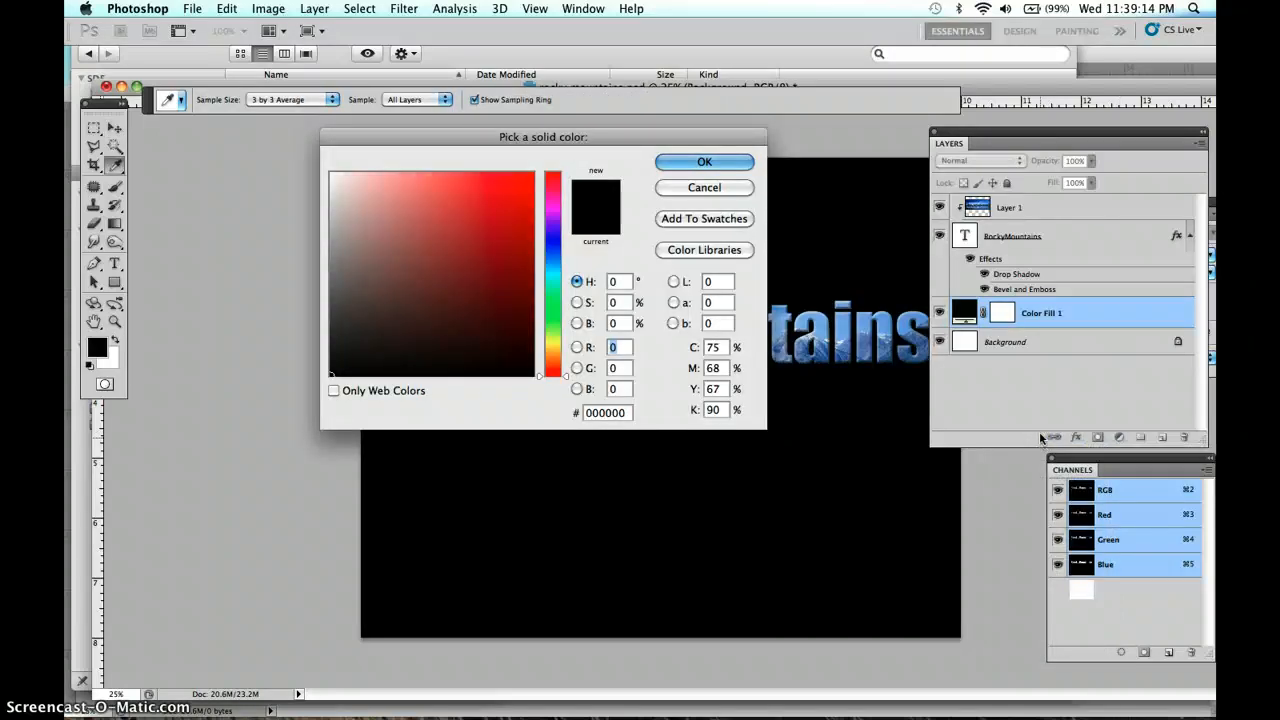
{"action": "left_click", "coordinate": [1026, 345]}
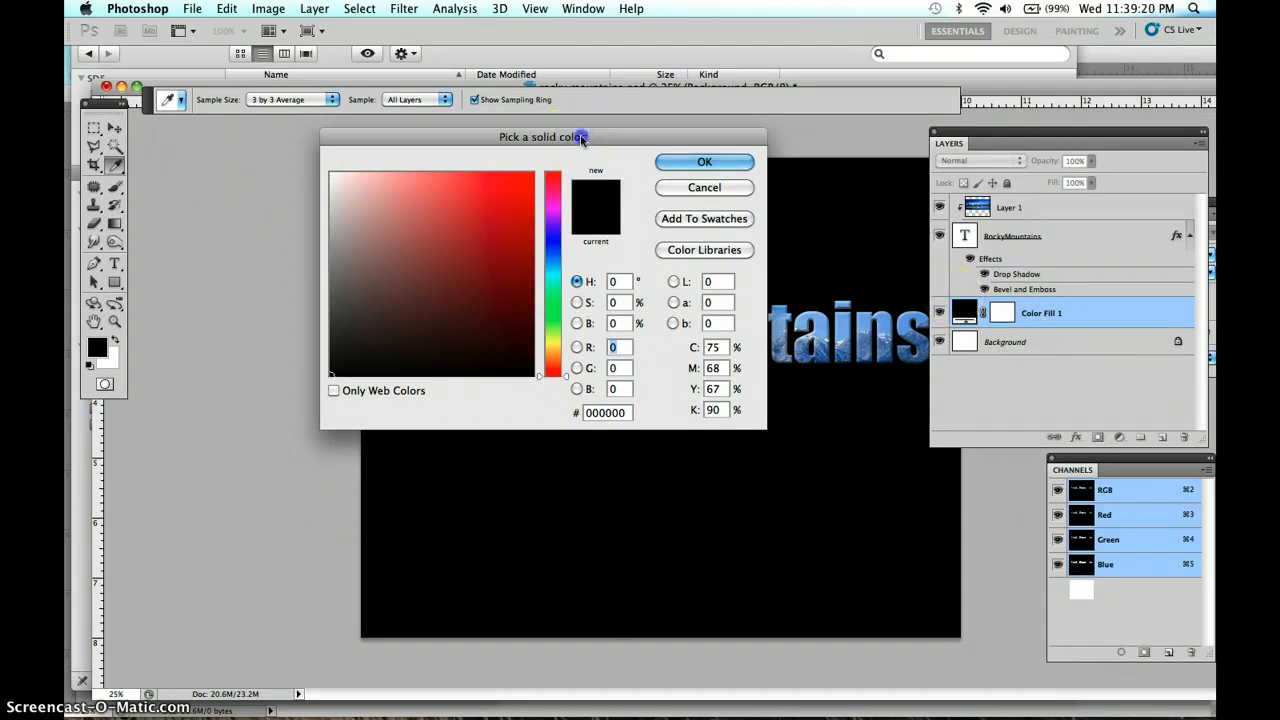
{"action": "left_click_drag", "start_coordinate": [571, 137], "coordinate": [372, 104]}
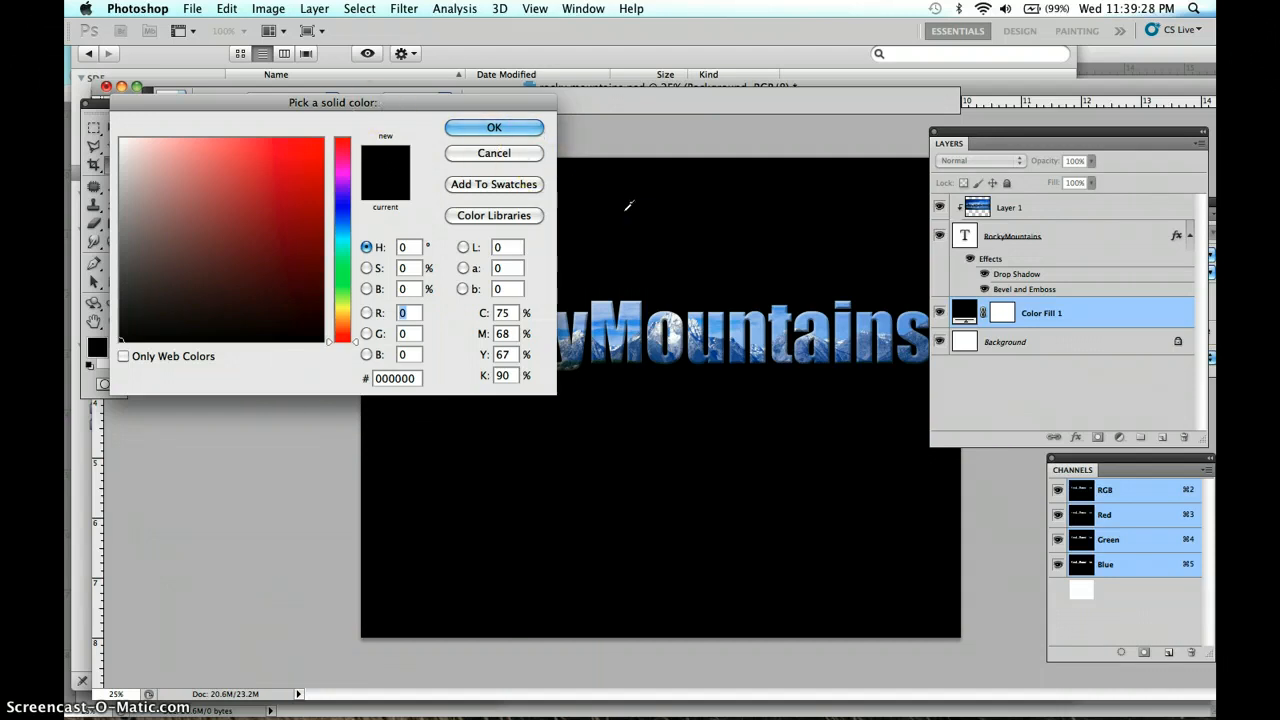
- Sample a blue from the mountain lettering for the fill layer, darken it to 0a182f and confirm the colour
{"action": "left_click_drag", "start_coordinate": [680, 248], "coordinate": [705, 352]}
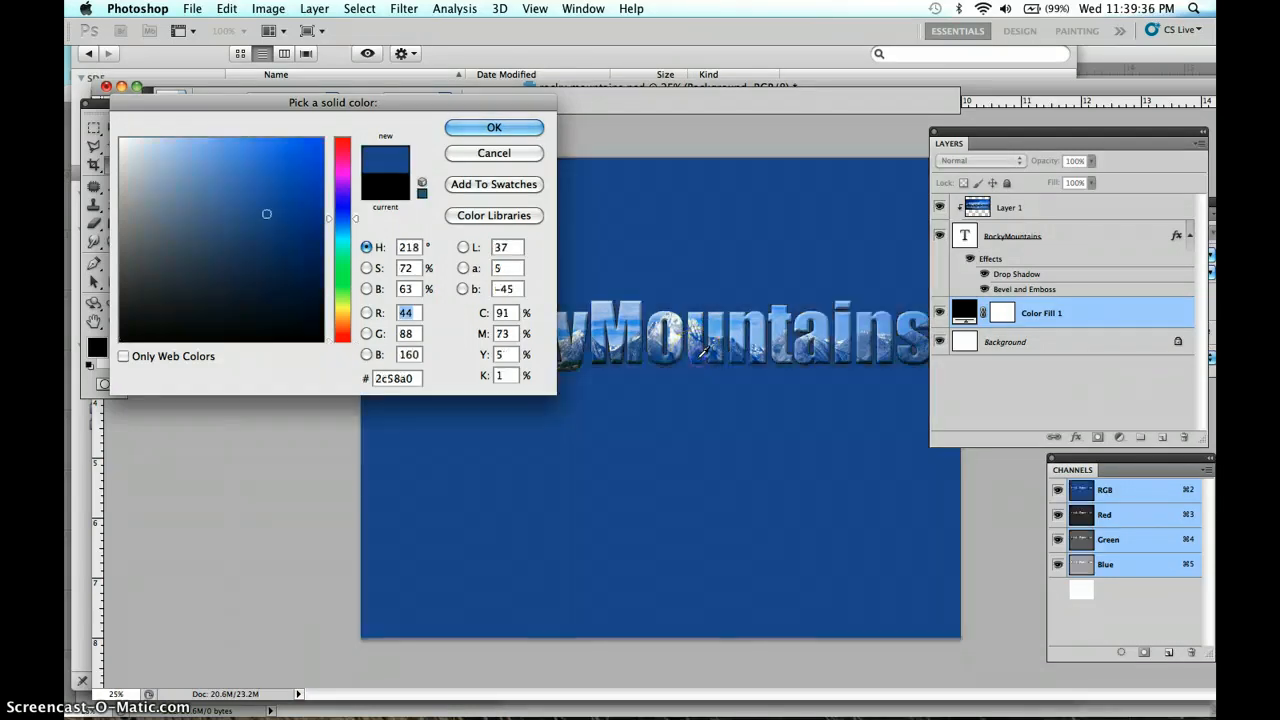
{"action": "left_click_drag", "start_coordinate": [318, 101], "coordinate": [297, 10]}
{"action": "mouse_move", "coordinate": [243, 109]}
{"action": "left_mouse_down"}
{"action": "mouse_move", "coordinate": [229, 129]}
{"action": "mouse_move", "coordinate": [148, 93]}
{"action": "mouse_move", "coordinate": [246, 157]}
{"action": "mouse_move", "coordinate": [266, 184]}
{"action": "mouse_move", "coordinate": [261, 228]}
{"action": "left_mouse_up"}
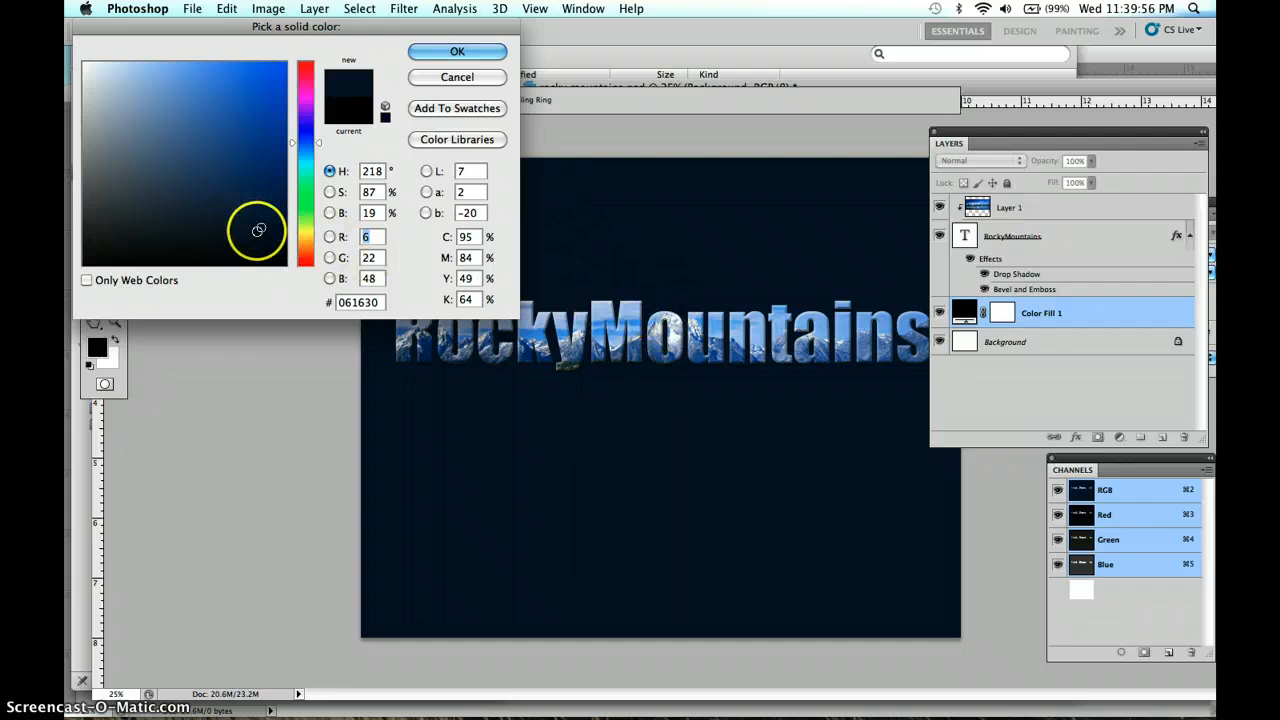
{"action": "left_click_drag", "start_coordinate": [258, 230], "coordinate": [241, 228]}
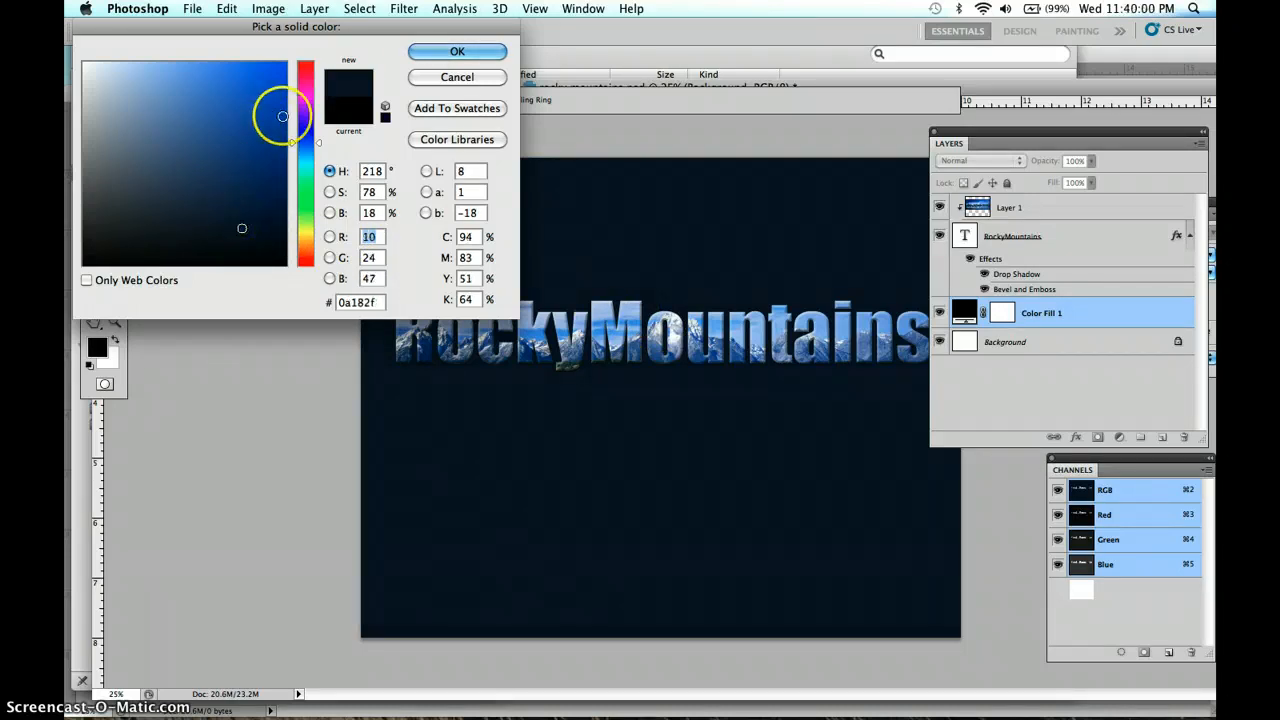
{"action": "left_click", "coordinate": [455, 52]}
- Insert a space between "Rocky" and "Mountains" in the text layer and commit the edit by switching to the Move tool
{"action": "left_click_drag", "start_coordinate": [983, 127], "coordinate": [1013, 122]}
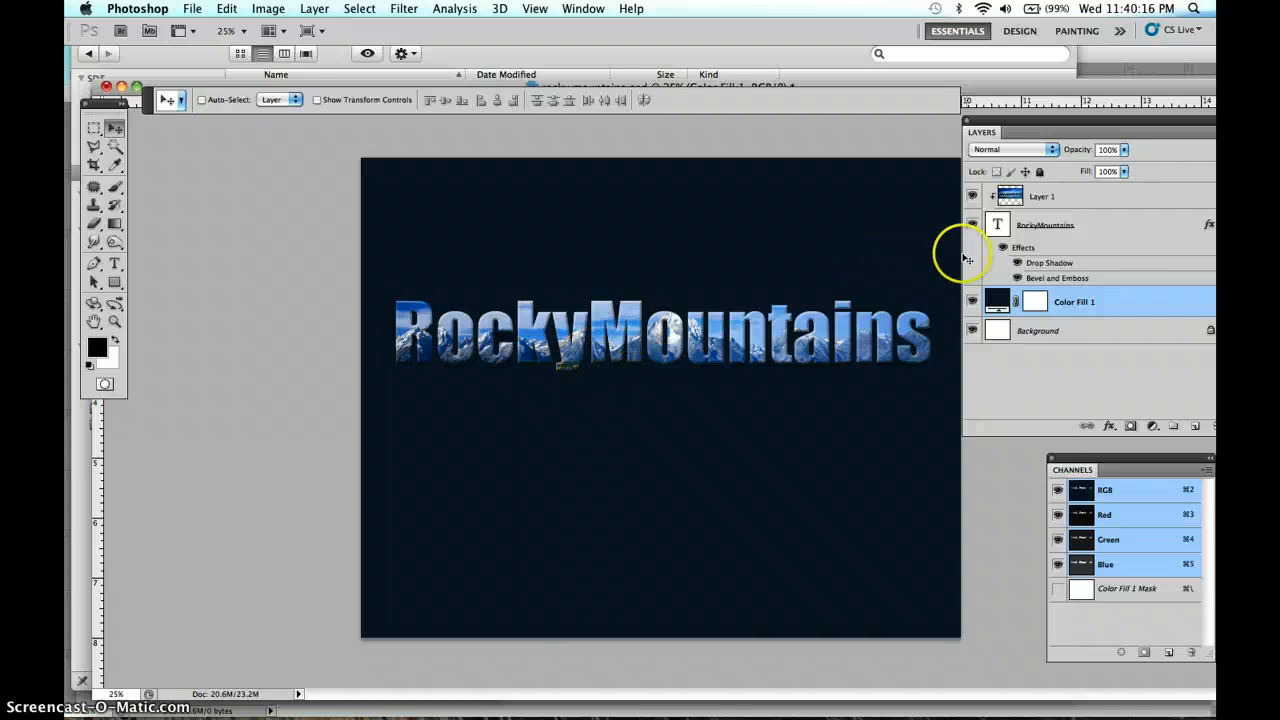
{"action": "double_click", "coordinate": [997, 225]}
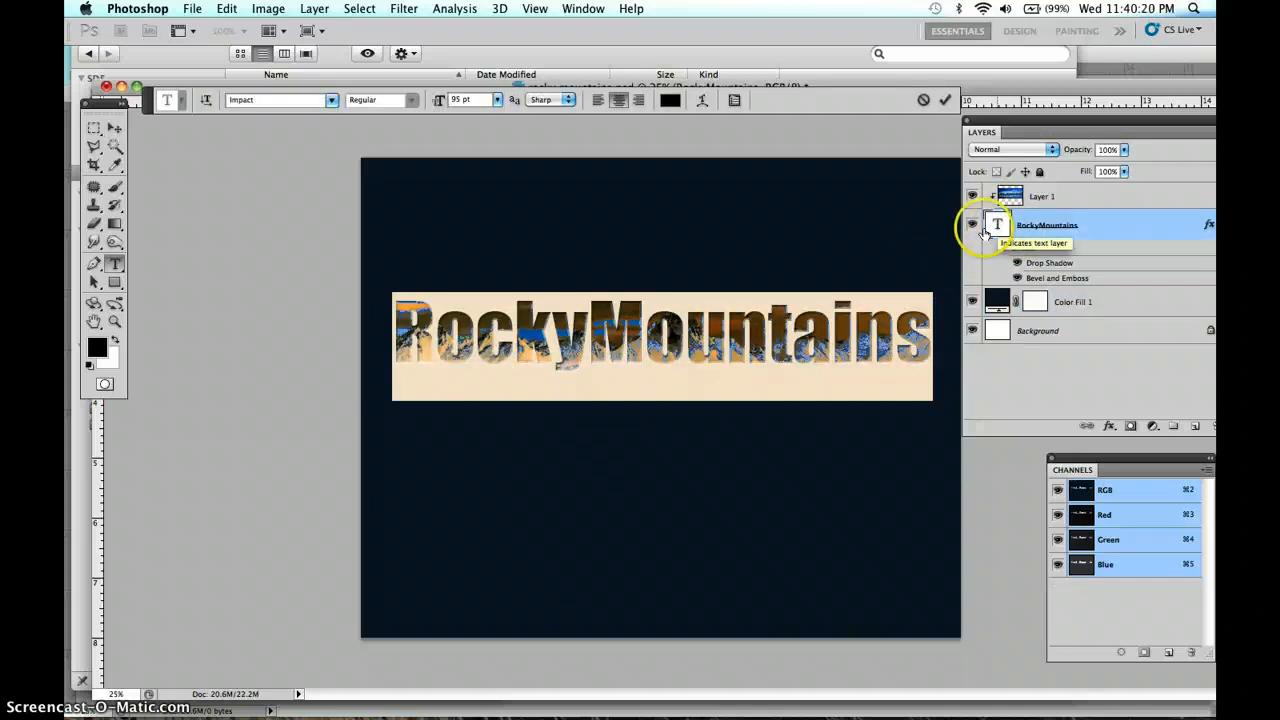
{"action": "left_click", "coordinate": [591, 337]}
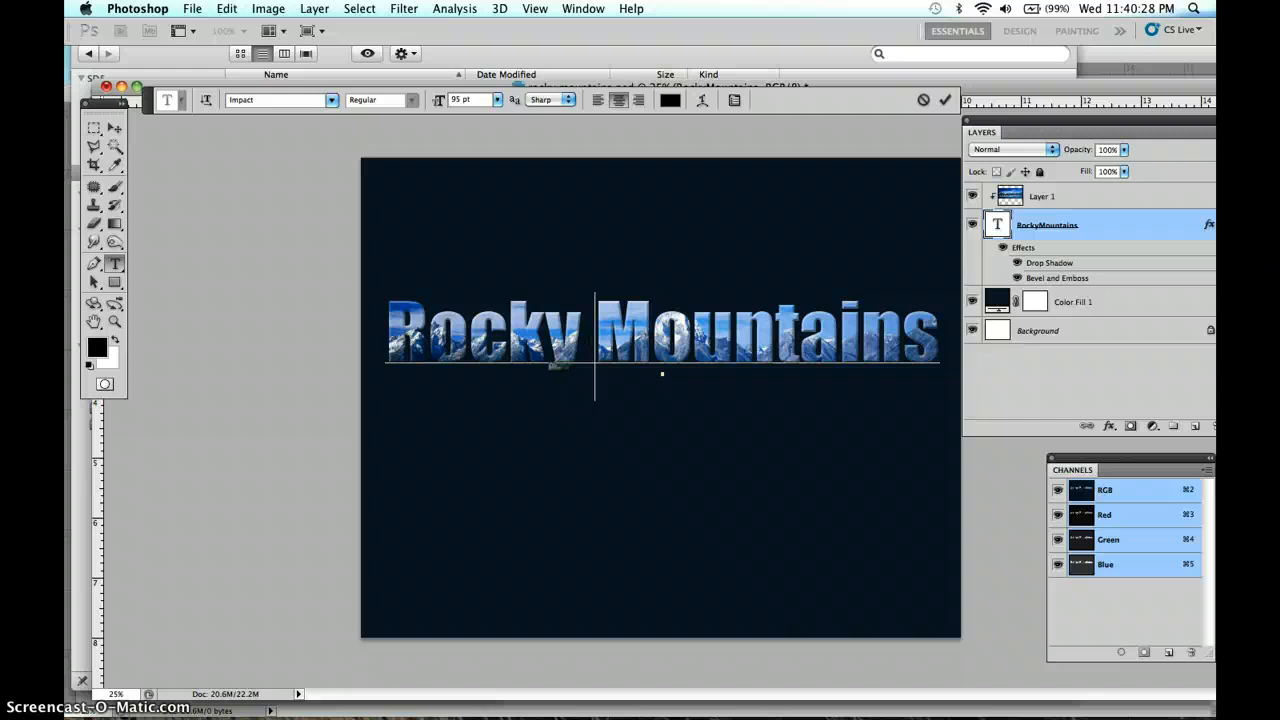
{"action": "left_click_drag", "start_coordinate": [107, 104], "coordinate": [273, 166]}
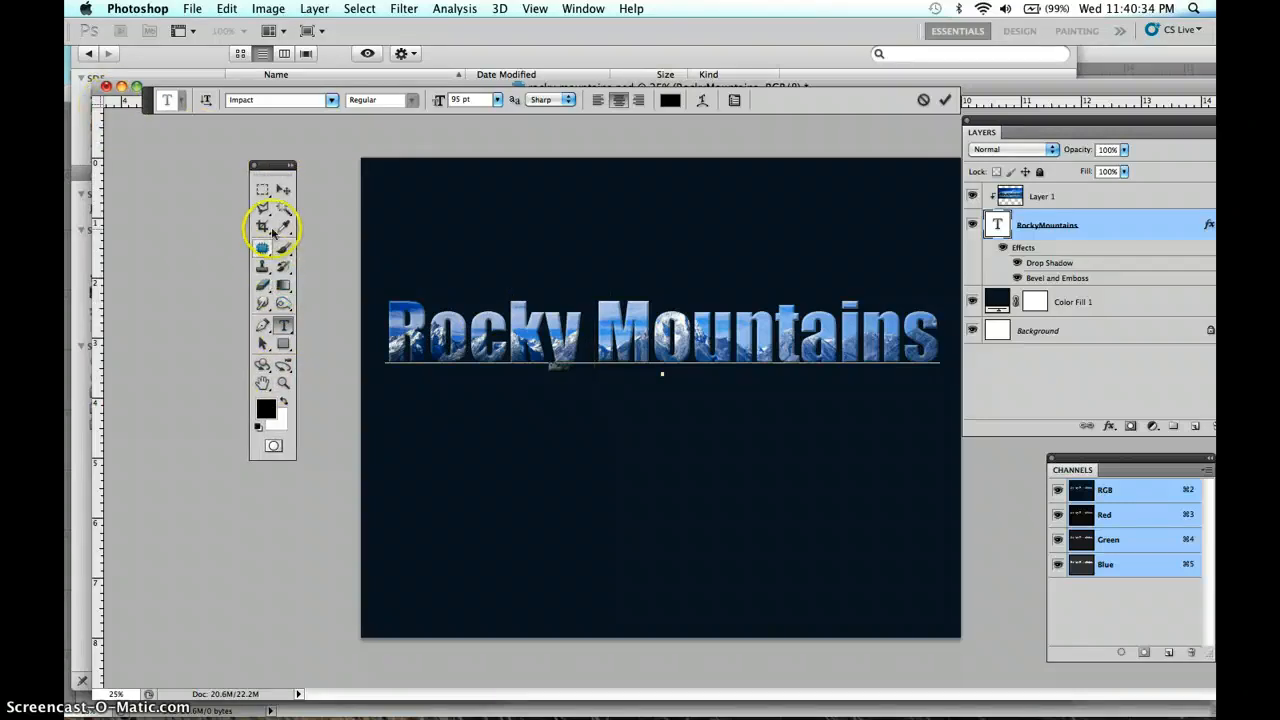
{"action": "left_click", "coordinate": [284, 190]}
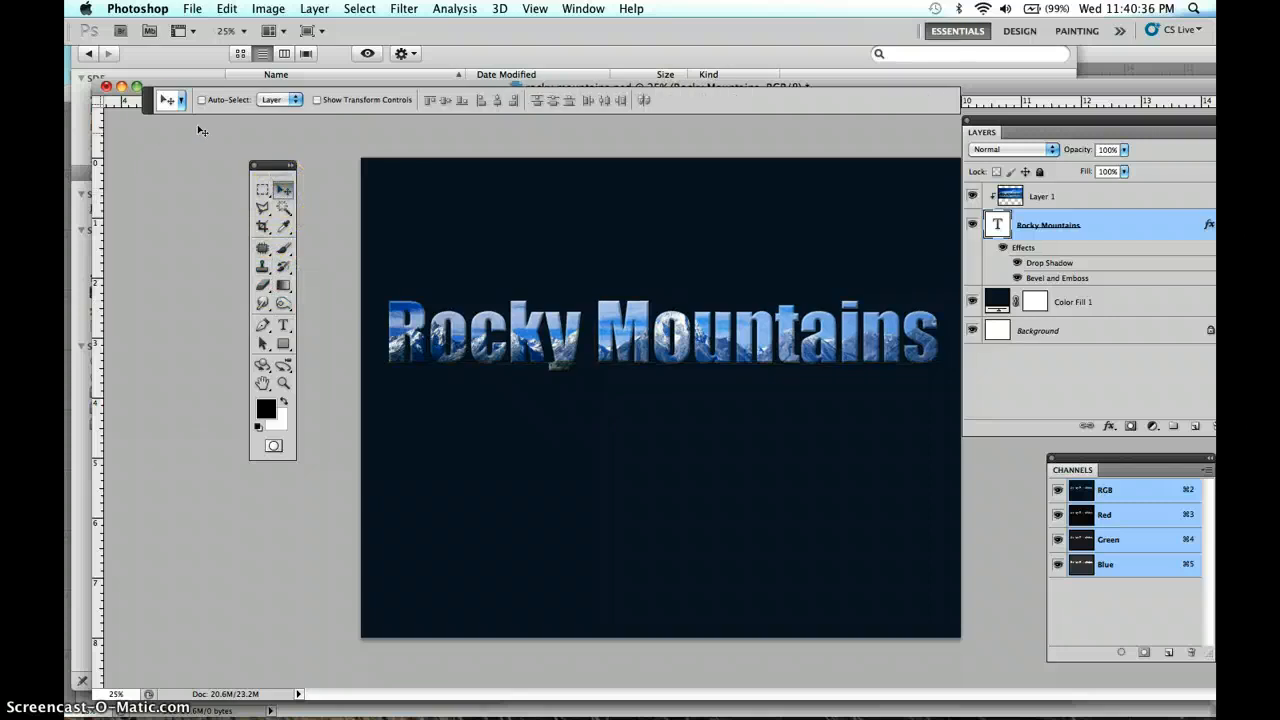
- Uncover the horizontal ruler and place vertical guides at the start and end of the Rocky Mountains text
{"action": "left_click_drag", "start_coordinate": [148, 100], "coordinate": [115, 67]}
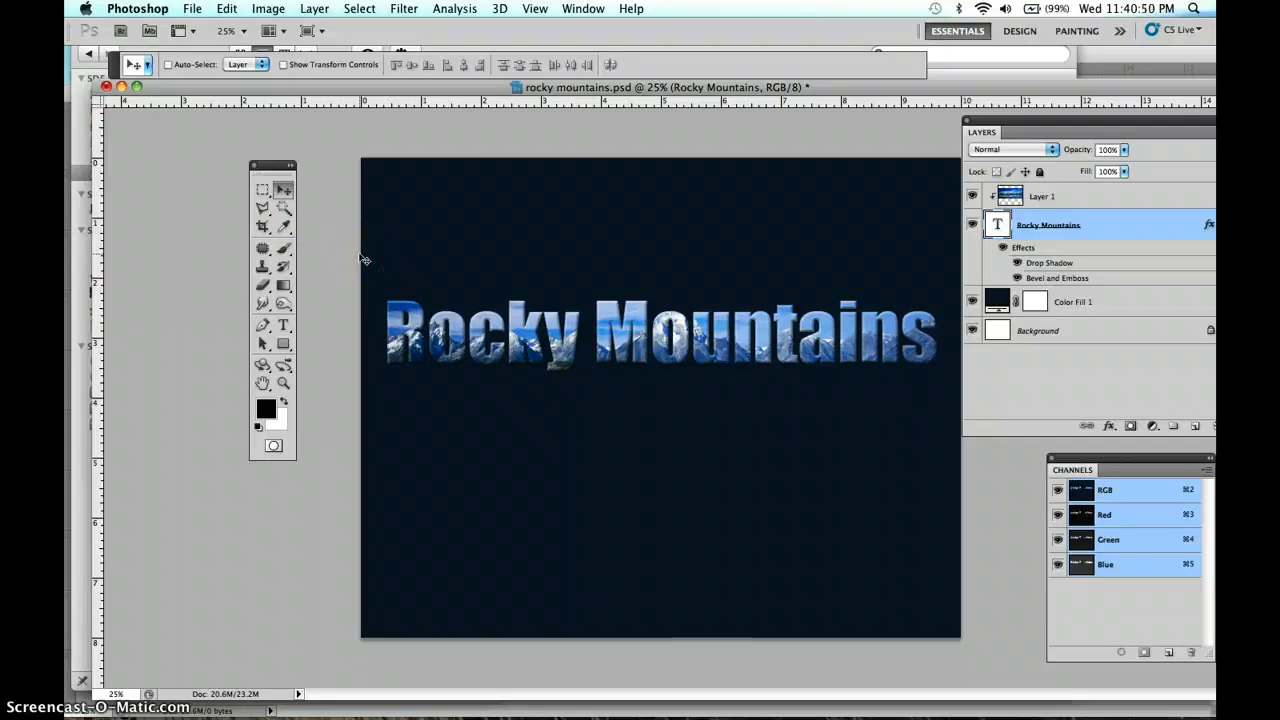
{"action": "left_click_drag", "start_coordinate": [92, 266], "coordinate": [384, 323]}
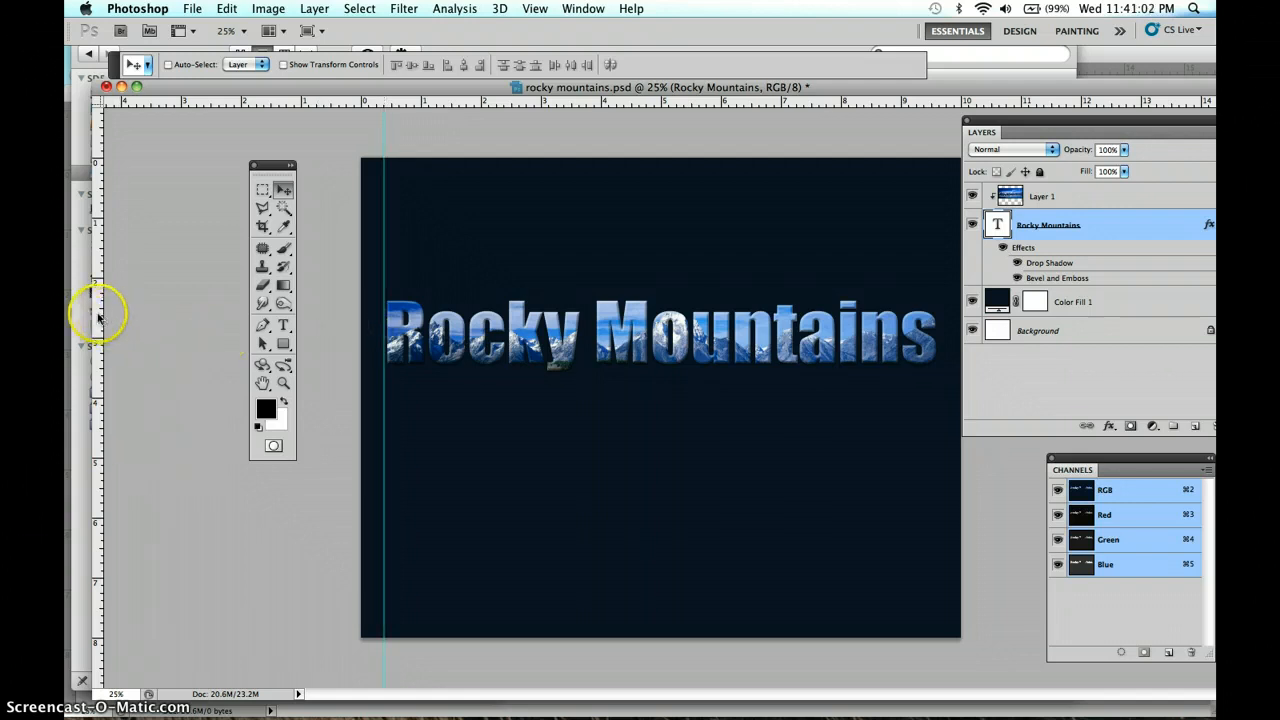
{"action": "left_click_drag", "start_coordinate": [94, 300], "coordinate": [940, 344]}
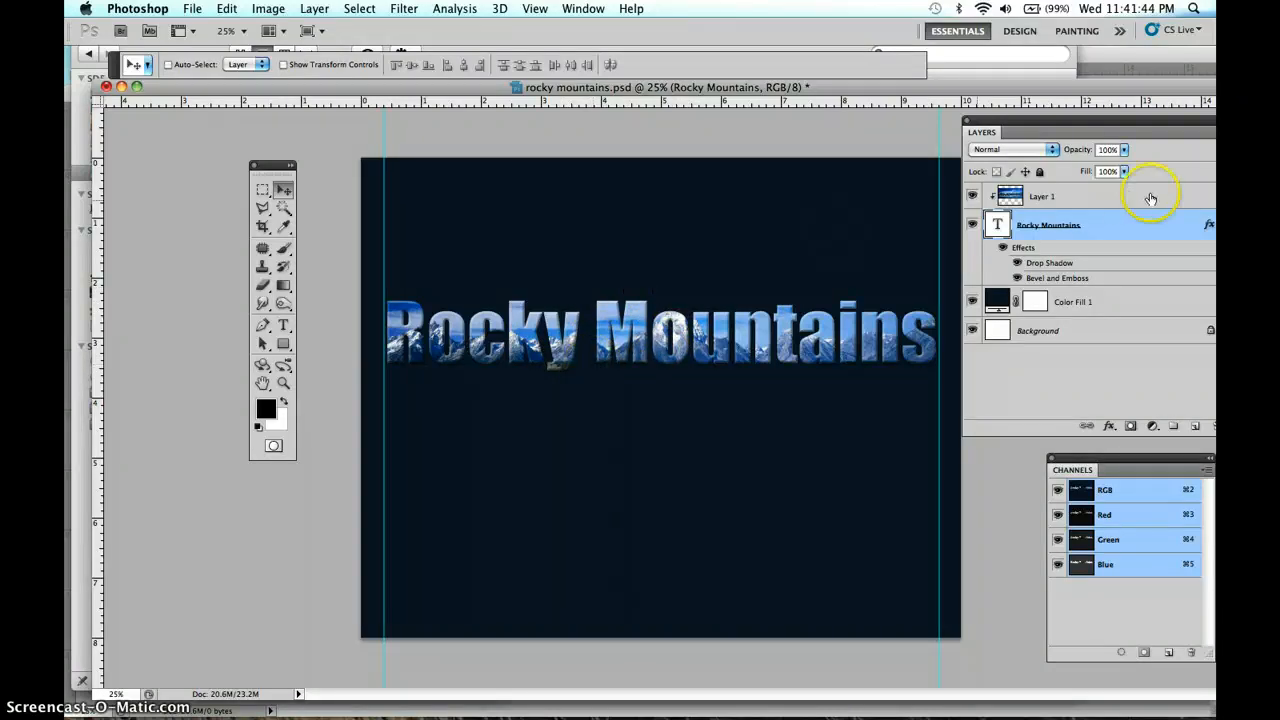
- Shift the clipped mountain photo on Layer 1 to the right inside the lettering, uncovering the first letters
{"action": "left_click", "coordinate": [1061, 196]}
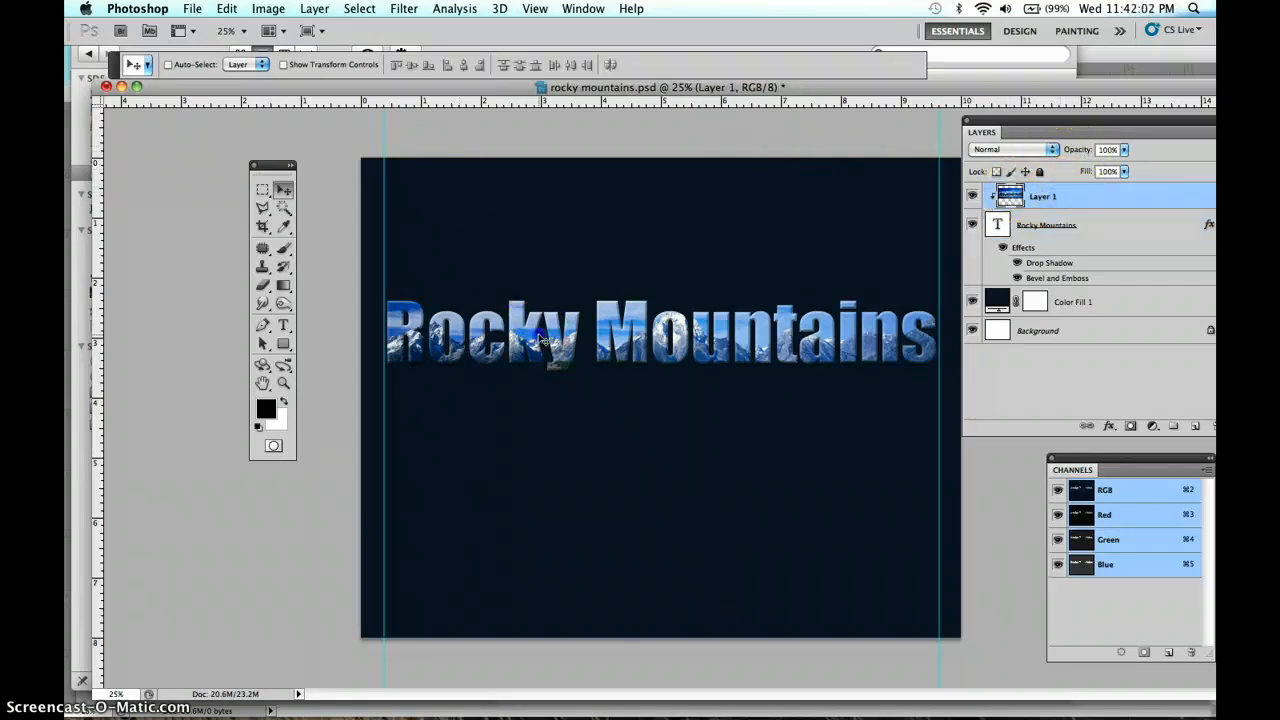
{"action": "left_click_drag", "start_coordinate": [544, 338], "coordinate": [713, 358]}
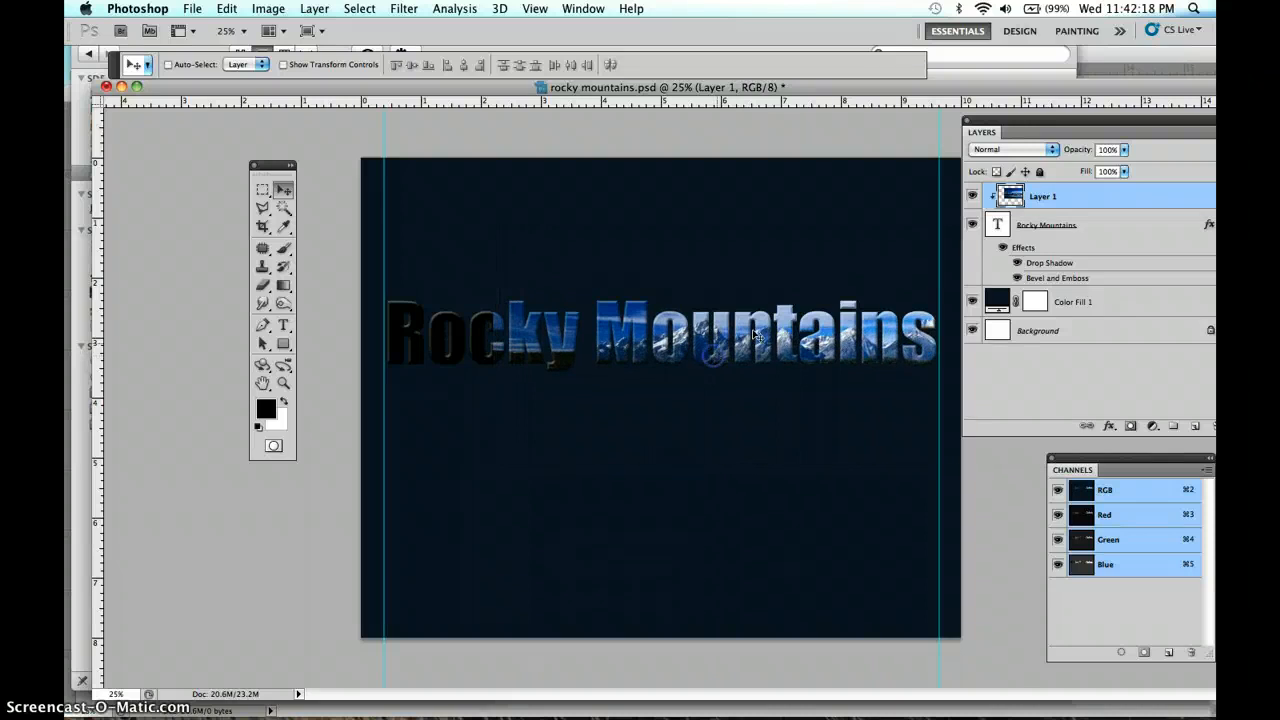
{"action": "left_click", "coordinate": [800, 338]}
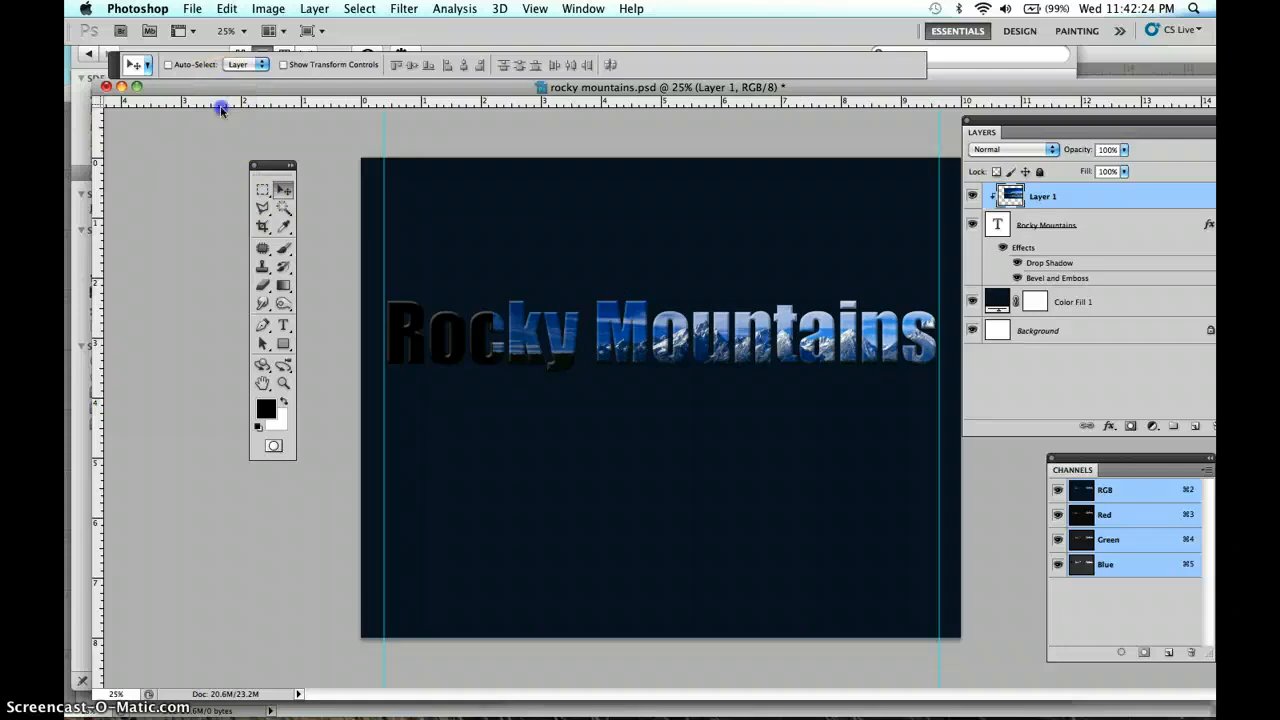
- Search the Mac for "mountains" and open mountains.jpg from the results
{"action": "left_click_drag", "start_coordinate": [225, 87], "coordinate": [206, 66]}
{"action": "left_click", "coordinate": [192, 8]}
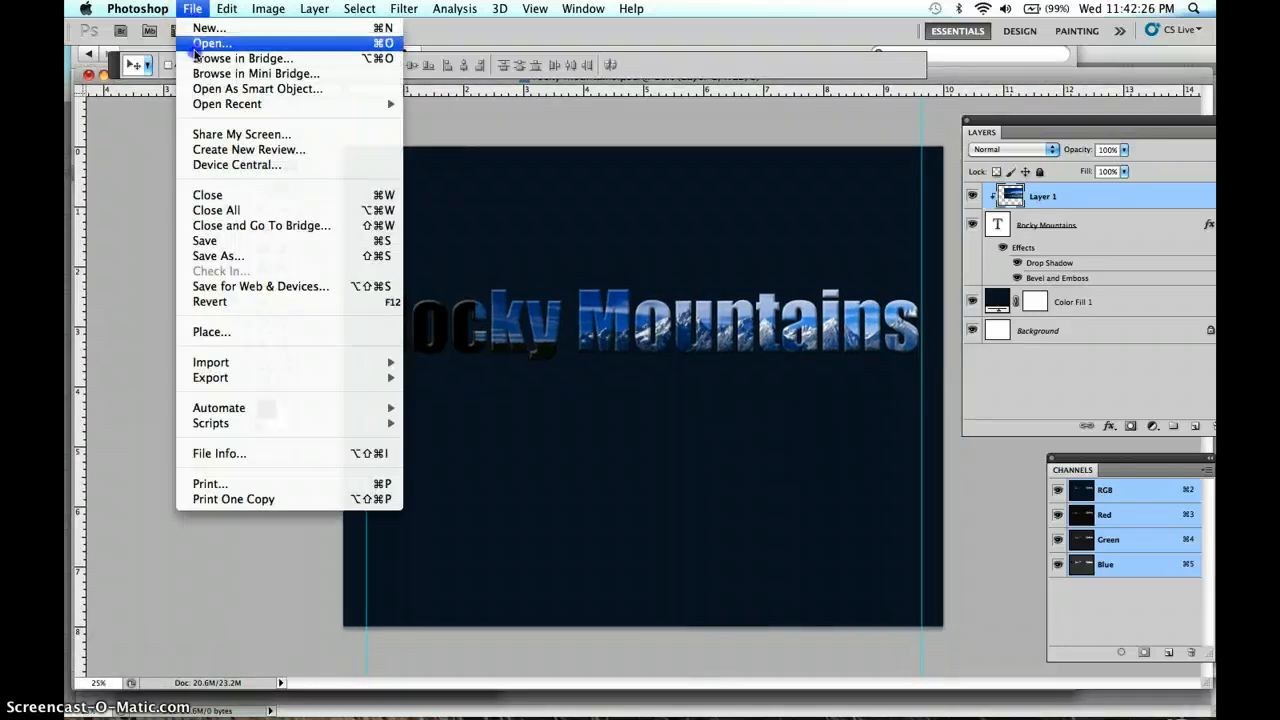
{"action": "left_click", "coordinate": [197, 47]}
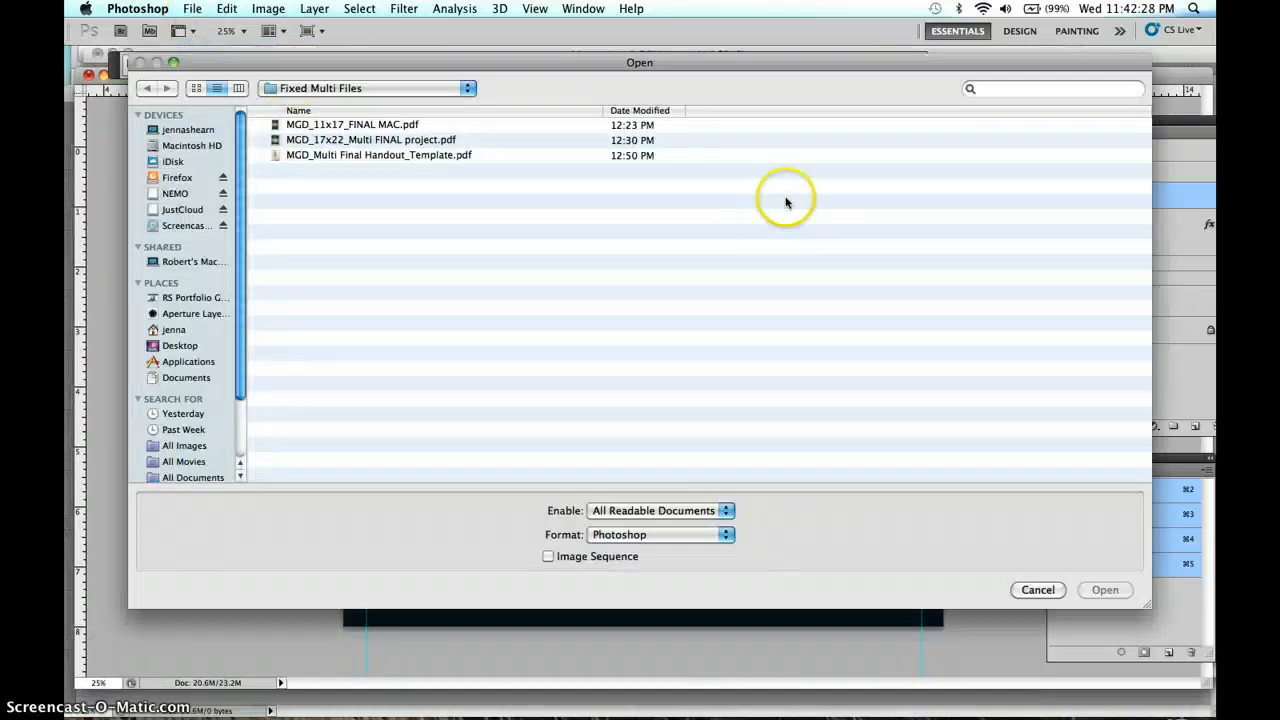
{"action": "left_click", "coordinate": [176, 150]}
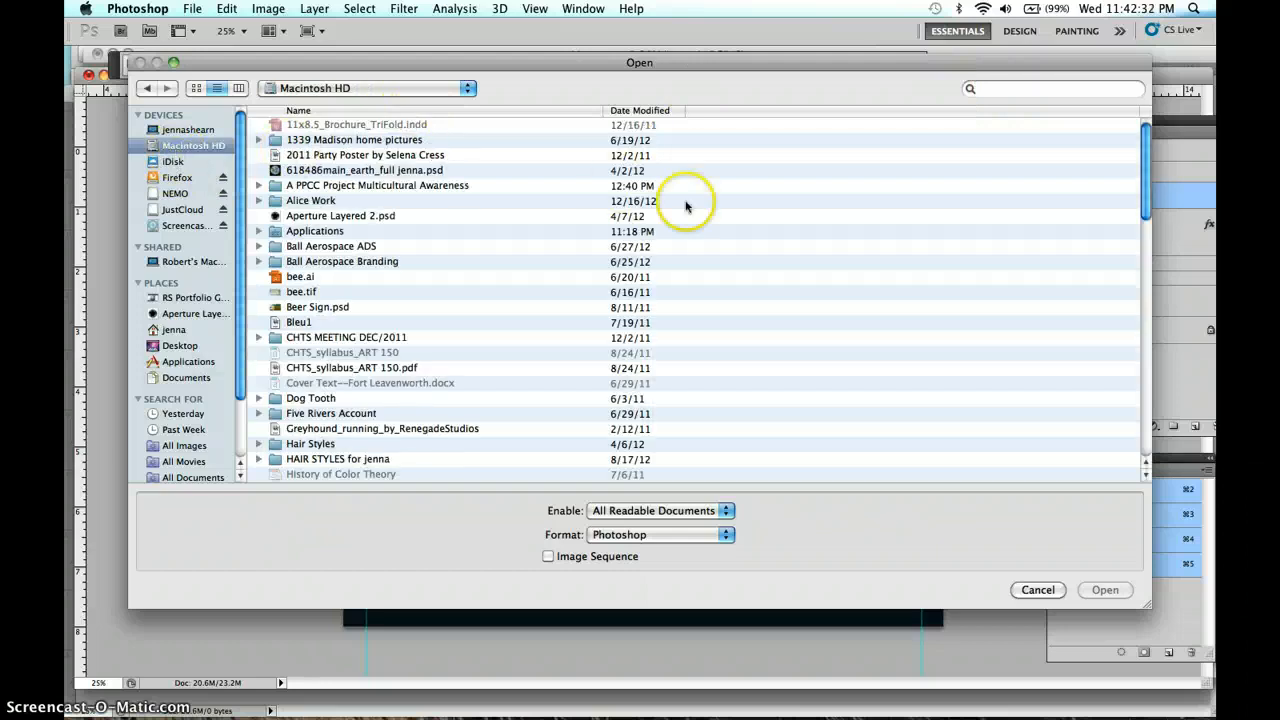
{"action": "left_click", "coordinate": [1019, 89]}
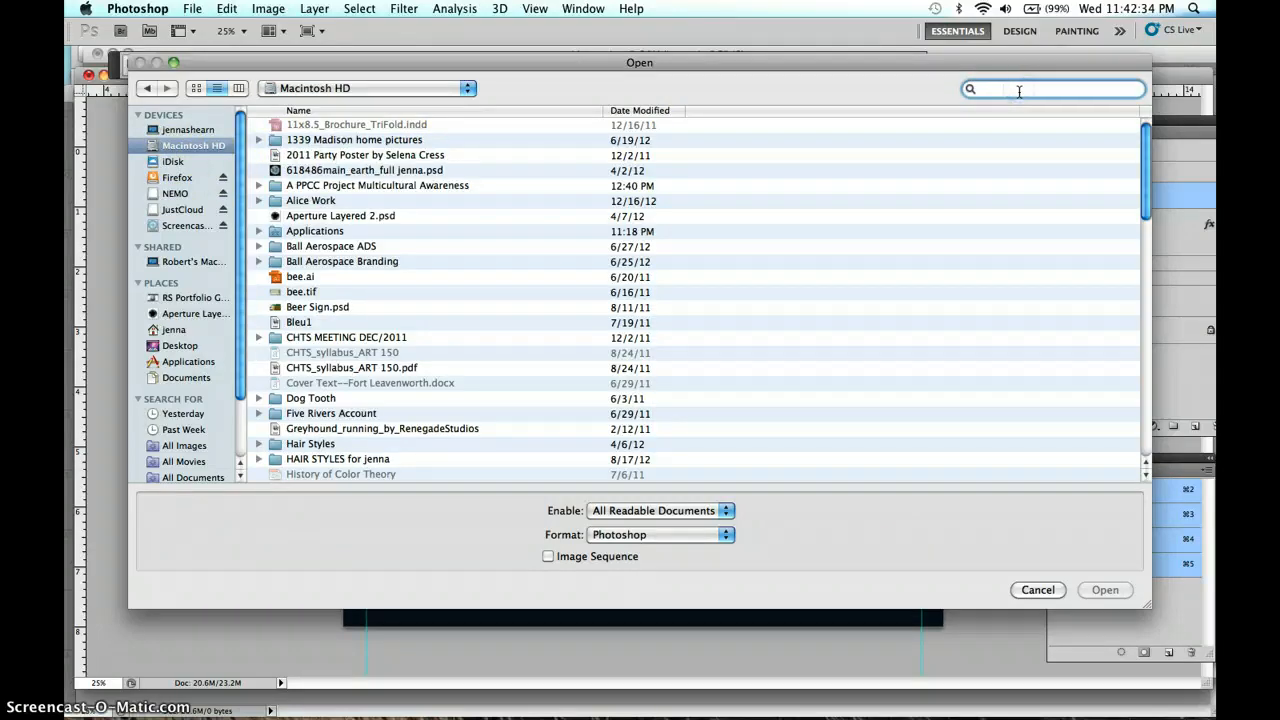
{"action": "type", "text": "mountains"}
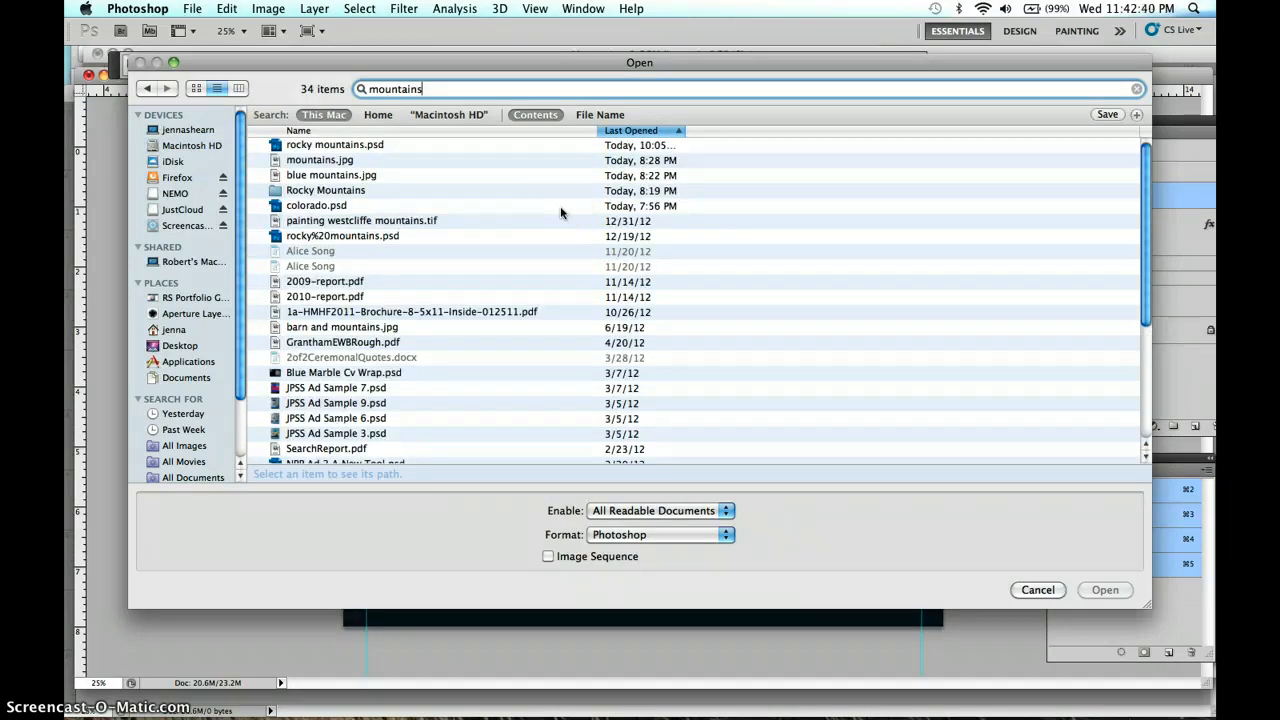
{"action": "double_click", "coordinate": [320, 161]}
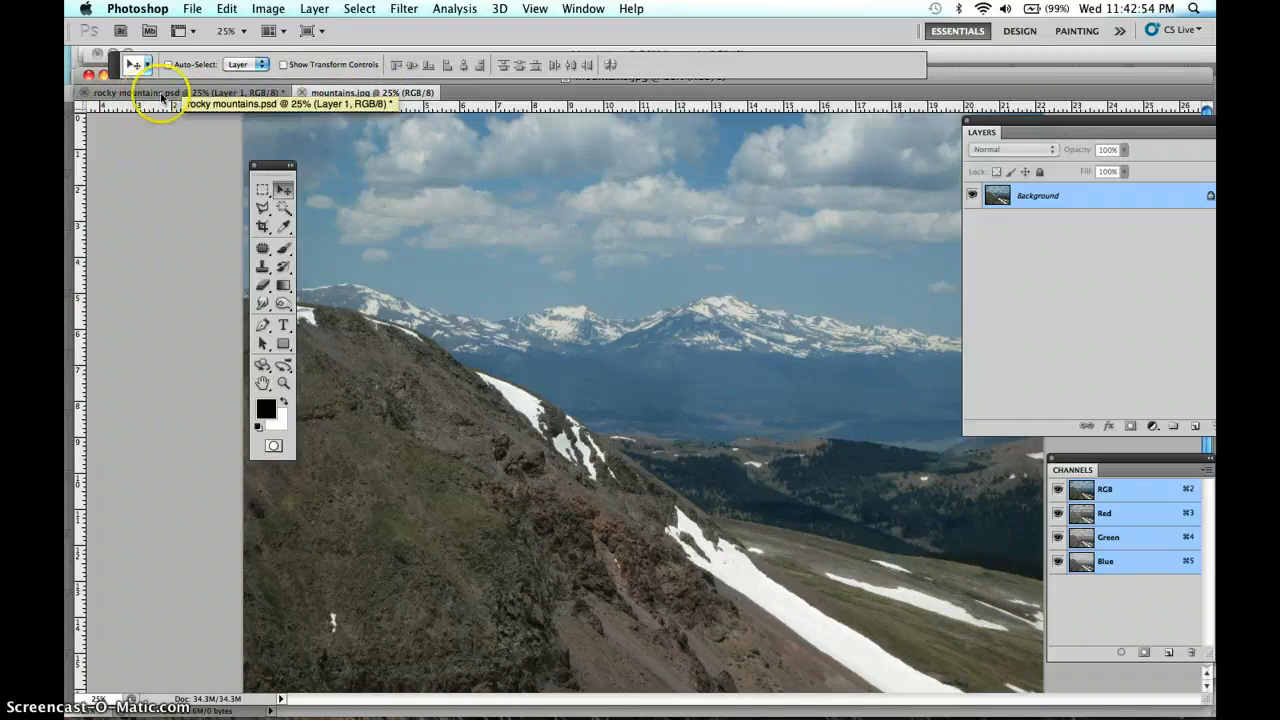
- Draw a freehand Lasso selection around the distant snow-capped peaks and the clouds above them in mountains.jpg
{"action": "left_click", "coordinate": [262, 191]}
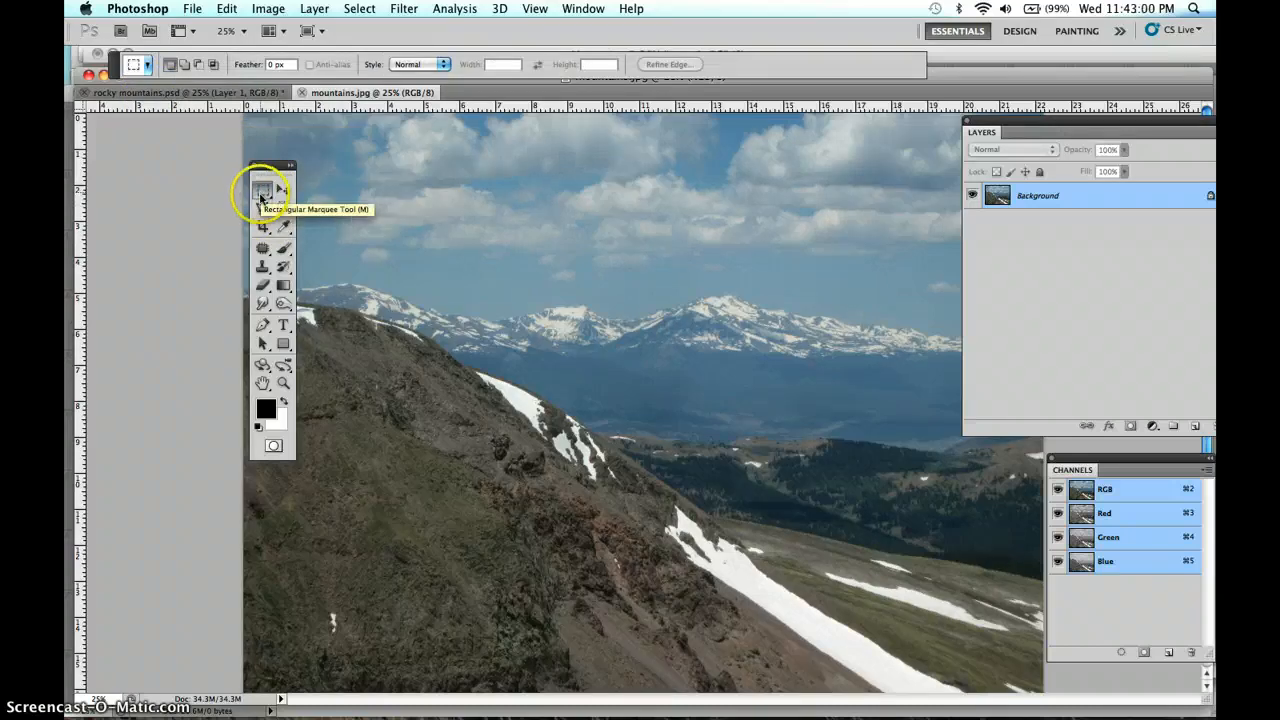
{"action": "left_click", "coordinate": [262, 210]}
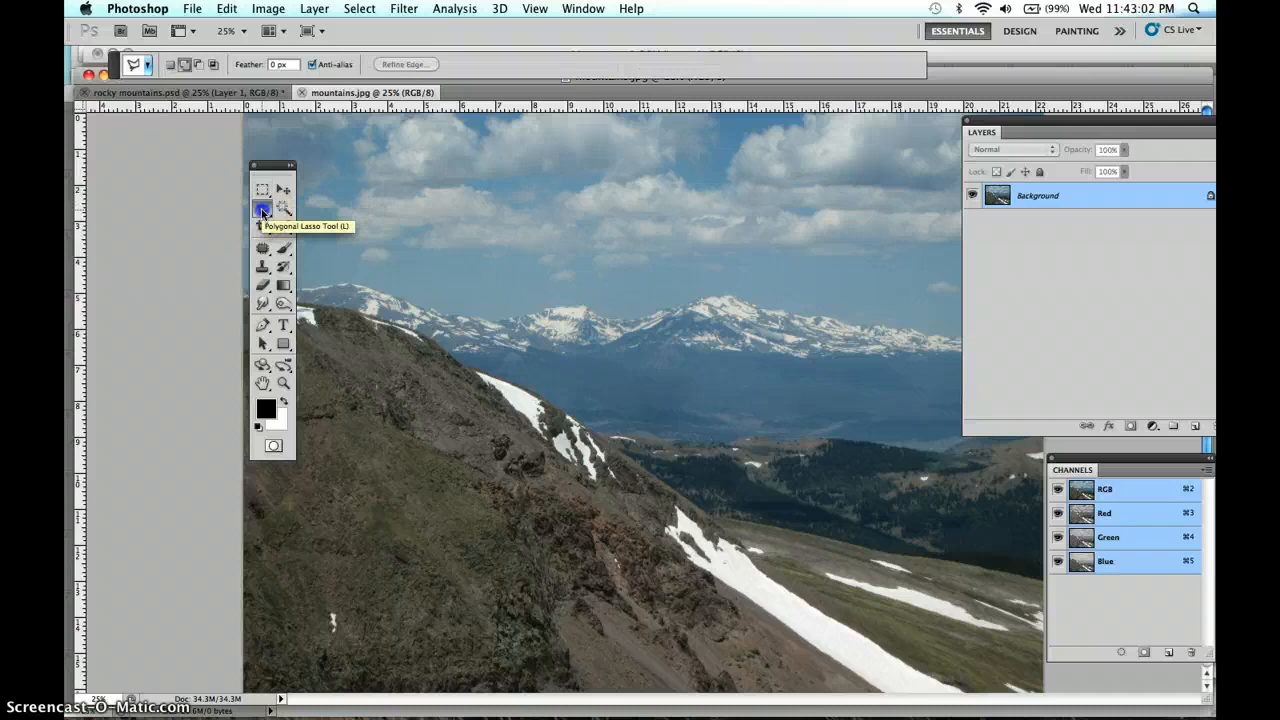
{"action": "left_click", "coordinate": [262, 211]}
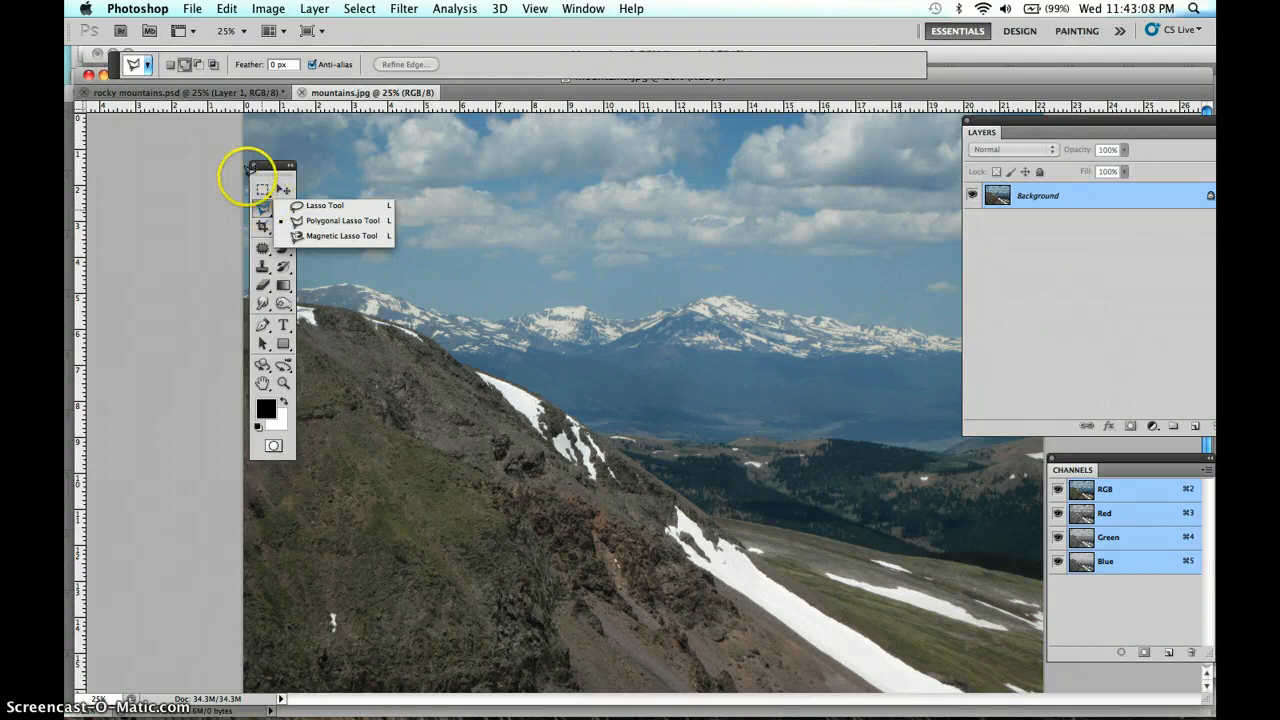
{"action": "left_click", "coordinate": [324, 205]}
{"action": "mouse_move", "coordinate": [541, 214]}
{"action": "left_mouse_down"}
{"action": "mouse_move", "coordinate": [641, 172]}
{"action": "mouse_move", "coordinate": [712, 170]}
{"action": "mouse_move", "coordinate": [781, 198]}
{"action": "mouse_move", "coordinate": [906, 219]}
{"action": "mouse_move", "coordinate": [1012, 317]}
{"action": "mouse_move", "coordinate": [997, 364]}
{"action": "mouse_move", "coordinate": [949, 416]}
{"action": "left_mouse_up"}
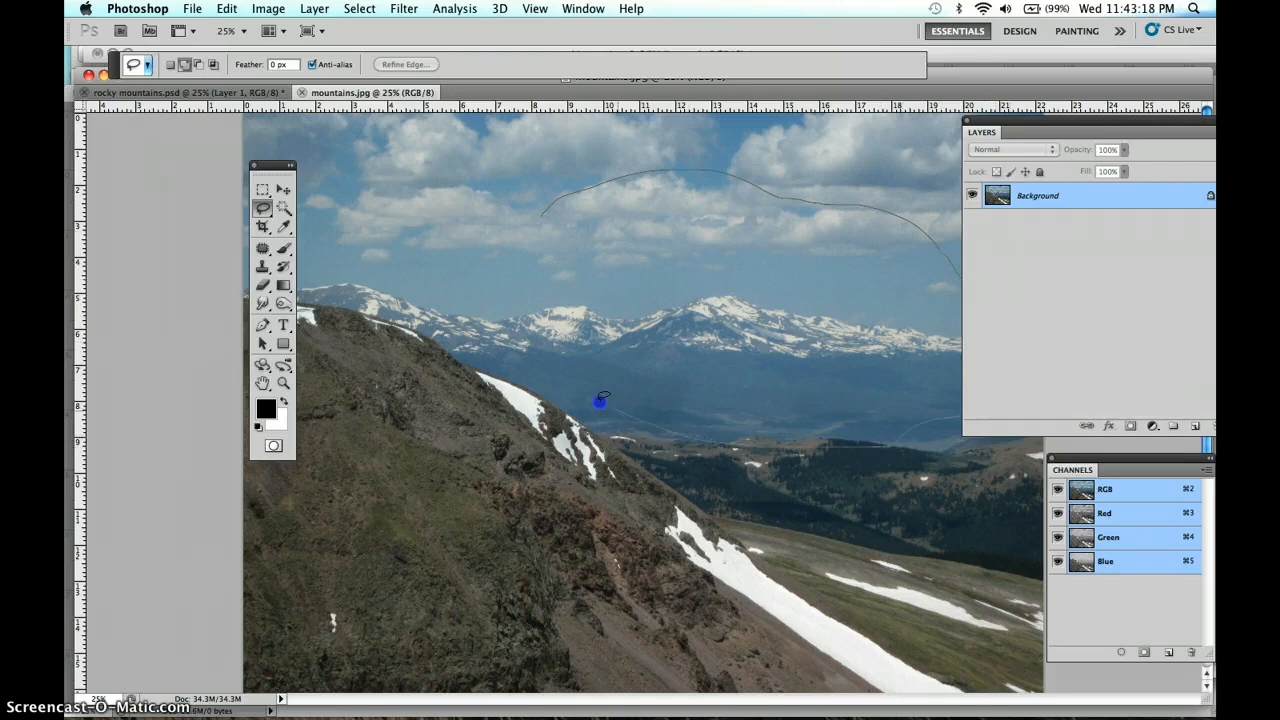
{"action": "mouse_move", "coordinate": [600, 400]}
{"action": "left_mouse_down"}
{"action": "mouse_move", "coordinate": [450, 315]}
{"action": "mouse_move", "coordinate": [462, 251]}
{"action": "mouse_move", "coordinate": [498, 217]}
{"action": "left_mouse_up"}
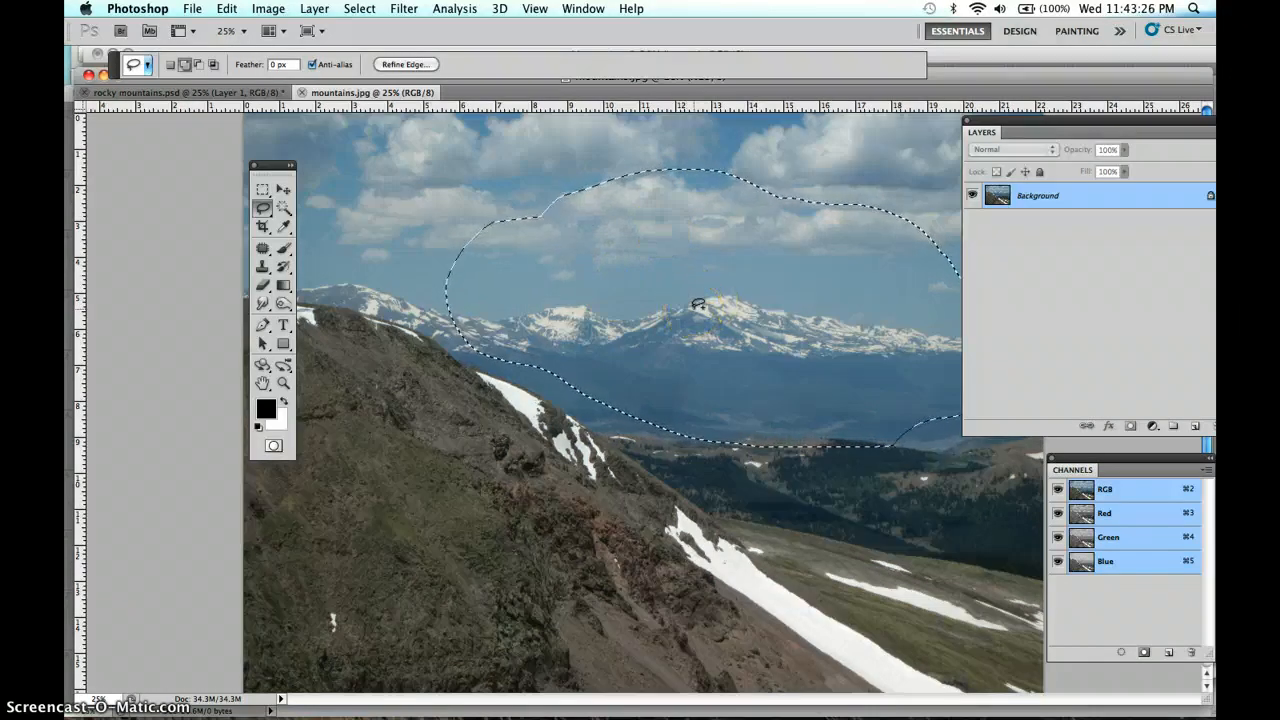
{"action": "left_click", "coordinate": [608, 237]}
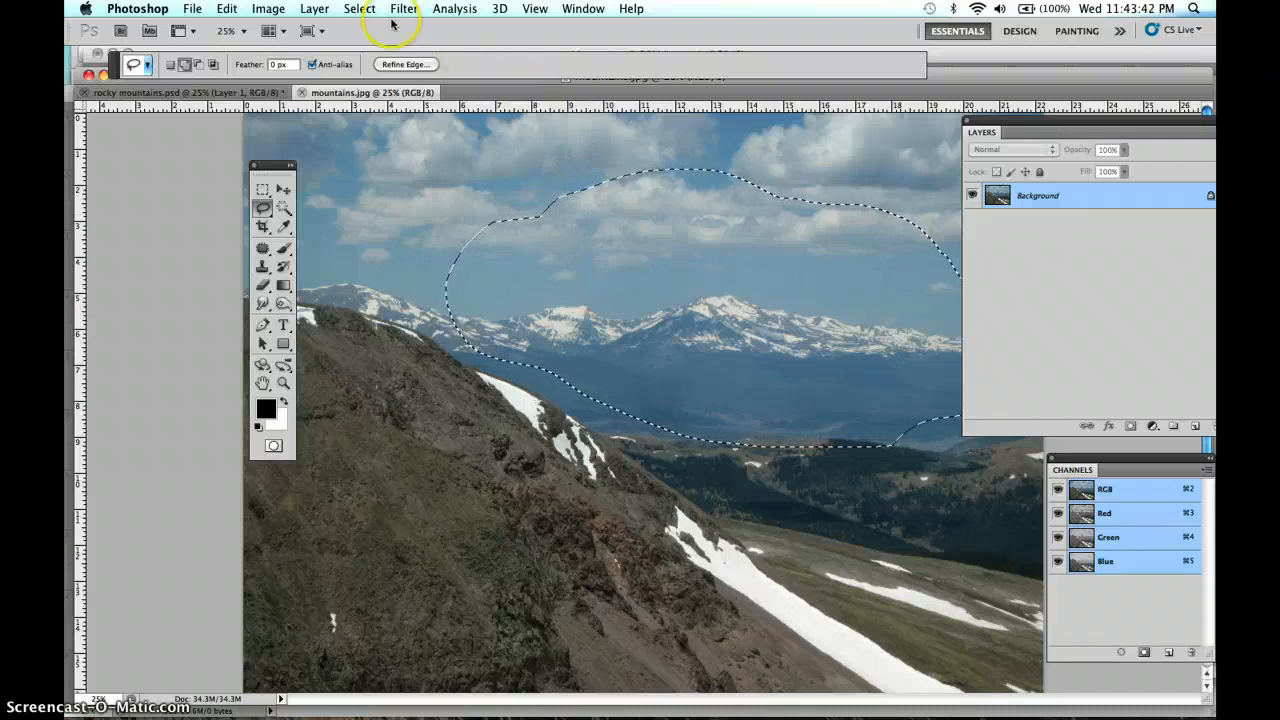
- Refine the edge of the peak selection with a 62.4 px feather, output as a selection
{"action": "left_click", "coordinate": [358, 9]}
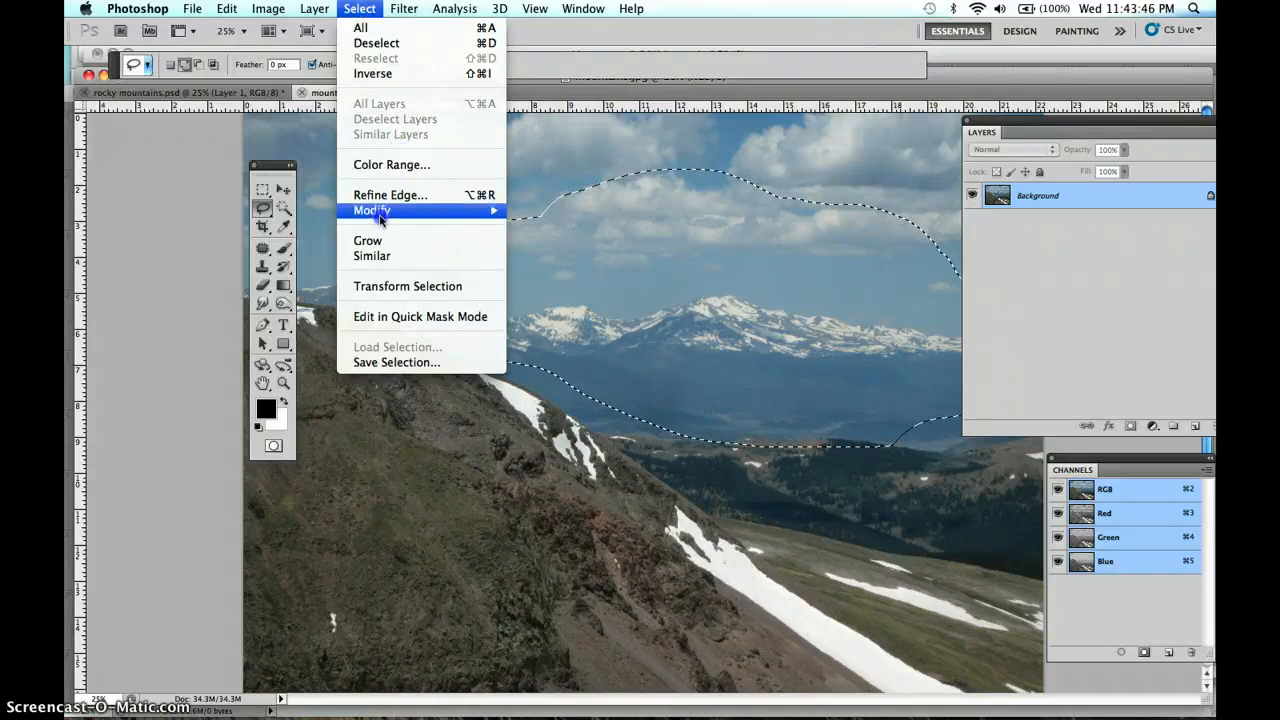
{"action": "mouse_move", "coordinate": [380, 214]}
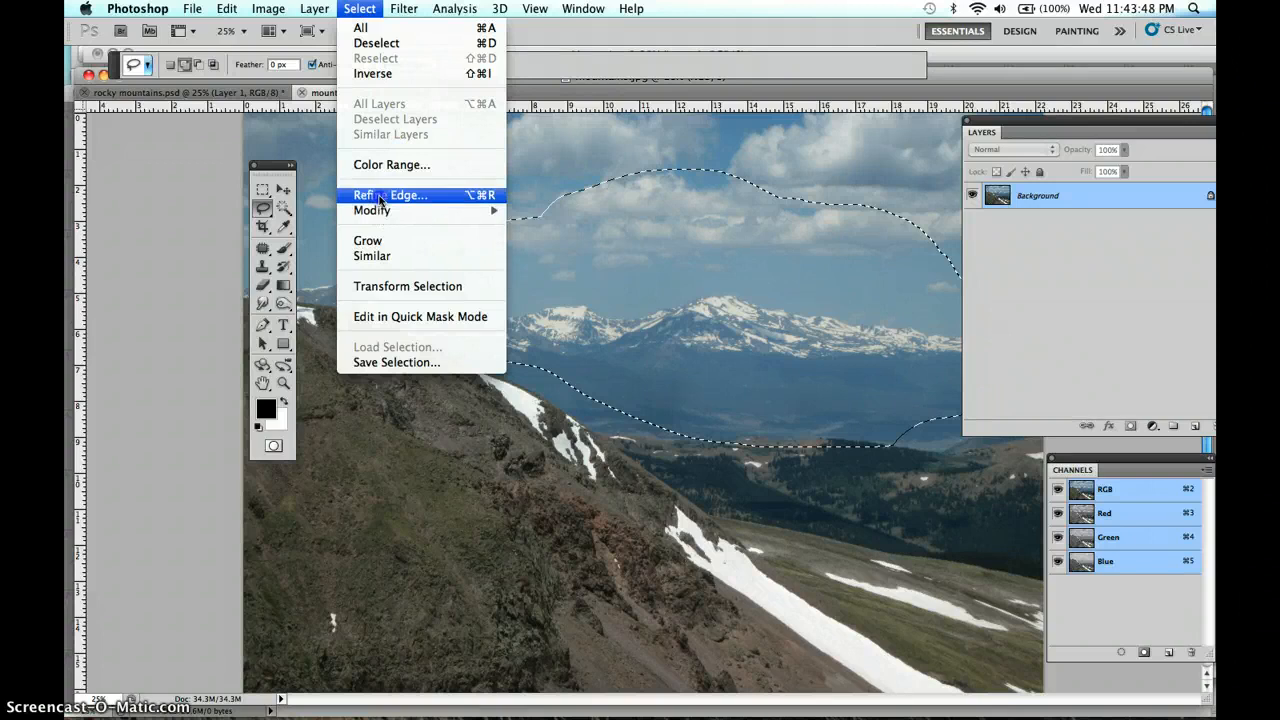
{"action": "left_click", "coordinate": [380, 197]}
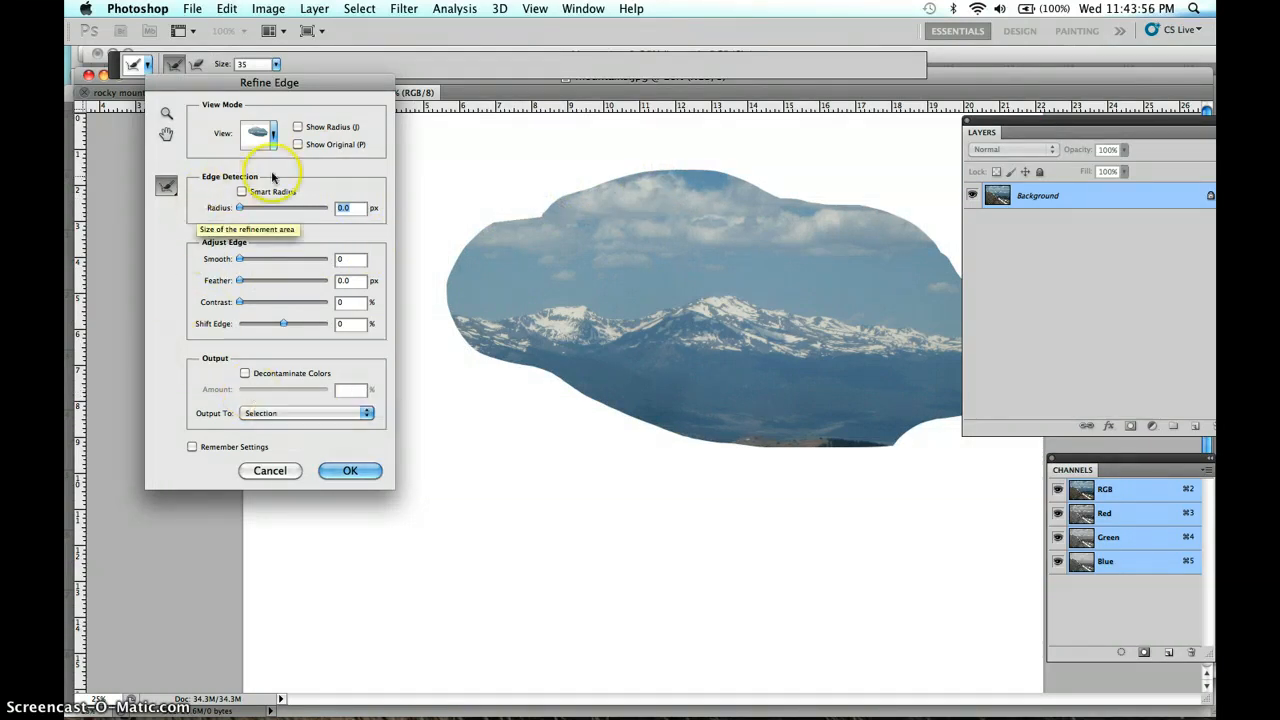
{"action": "left_click_drag", "start_coordinate": [240, 280], "coordinate": [300, 282]}
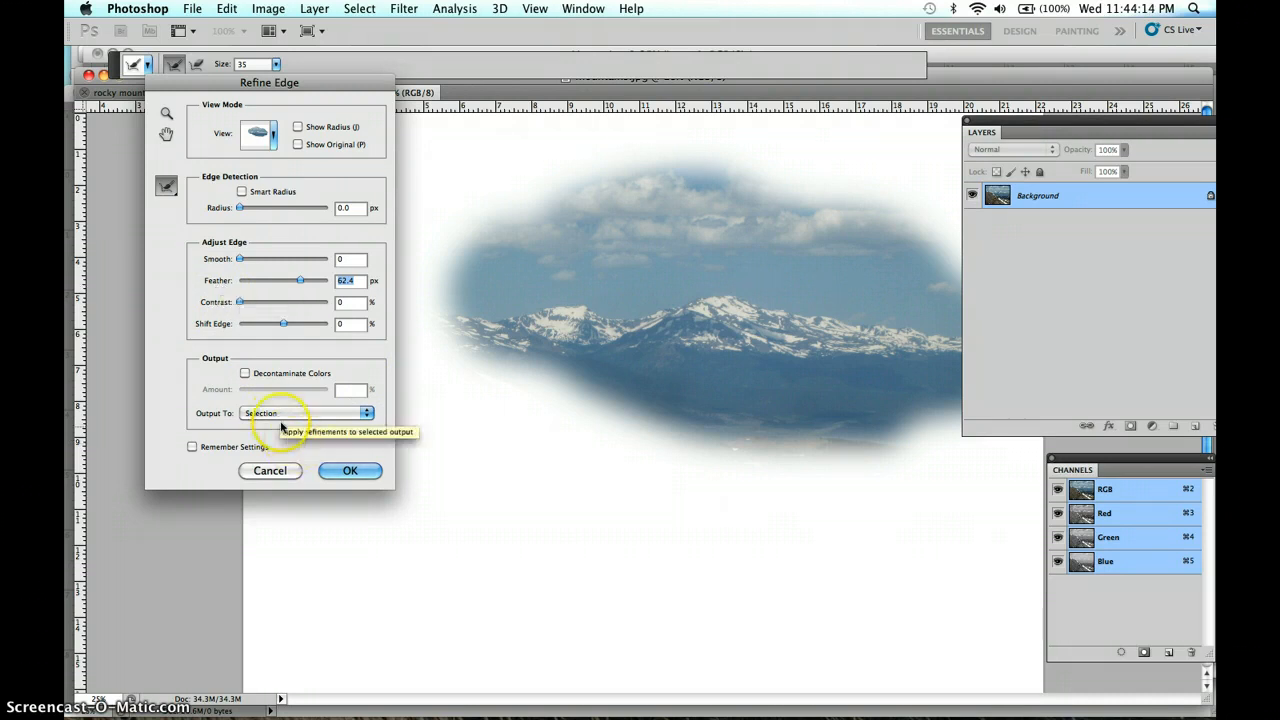
{"action": "left_click", "coordinate": [349, 471]}
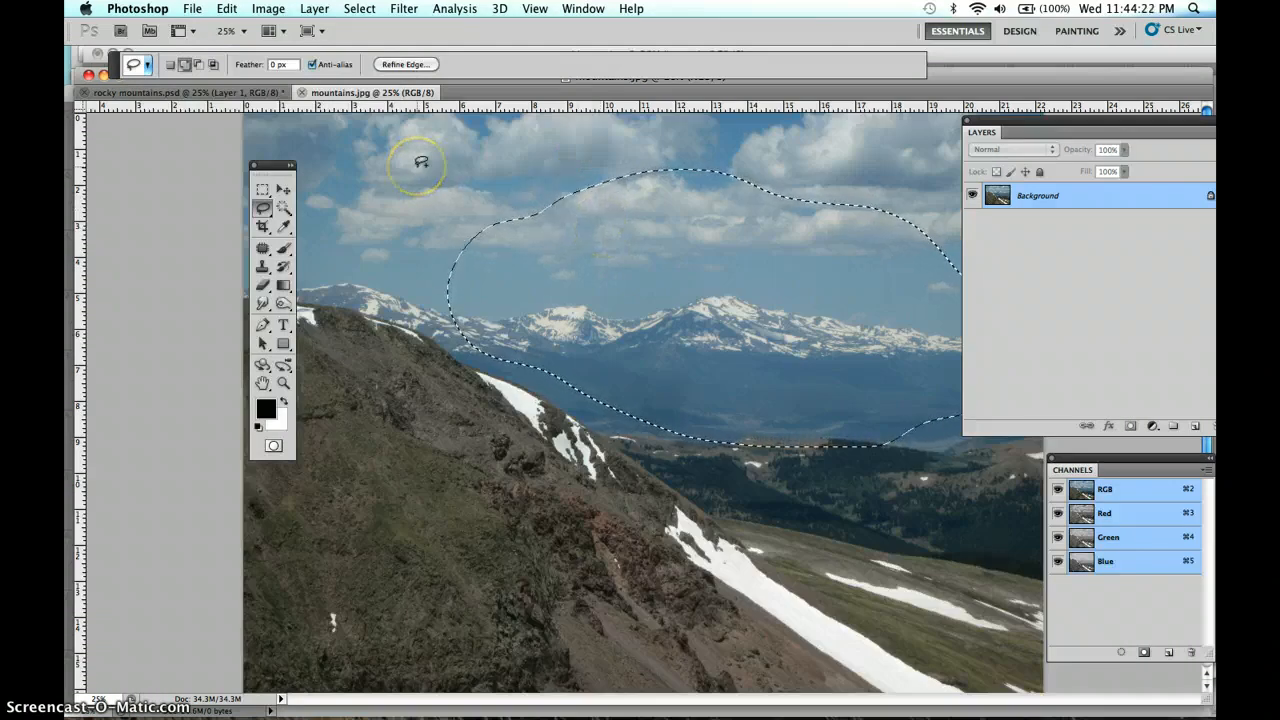
- Copy the feathered peaks into rocky mountains.psd as a new layer and move them up and left over the start of the lettering
{"action": "left_click", "coordinate": [228, 9]}
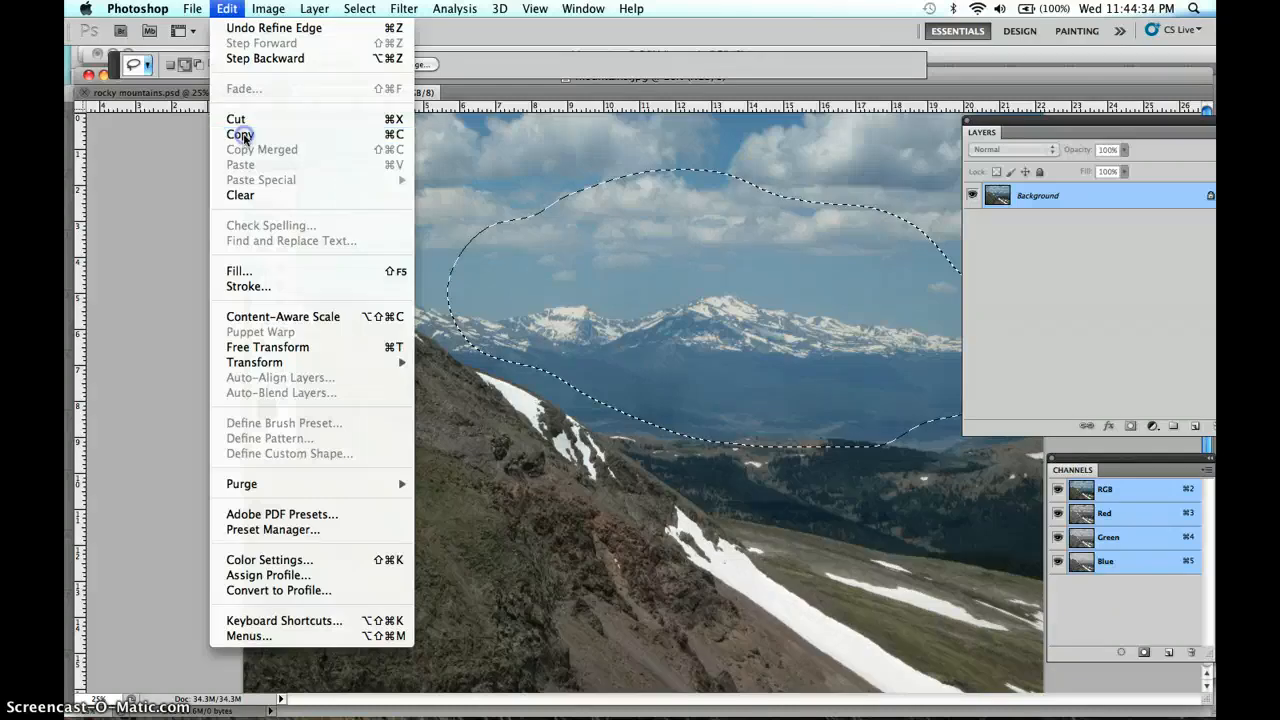
{"action": "left_click", "coordinate": [243, 133]}
{"action": "left_click", "coordinate": [204, 95]}
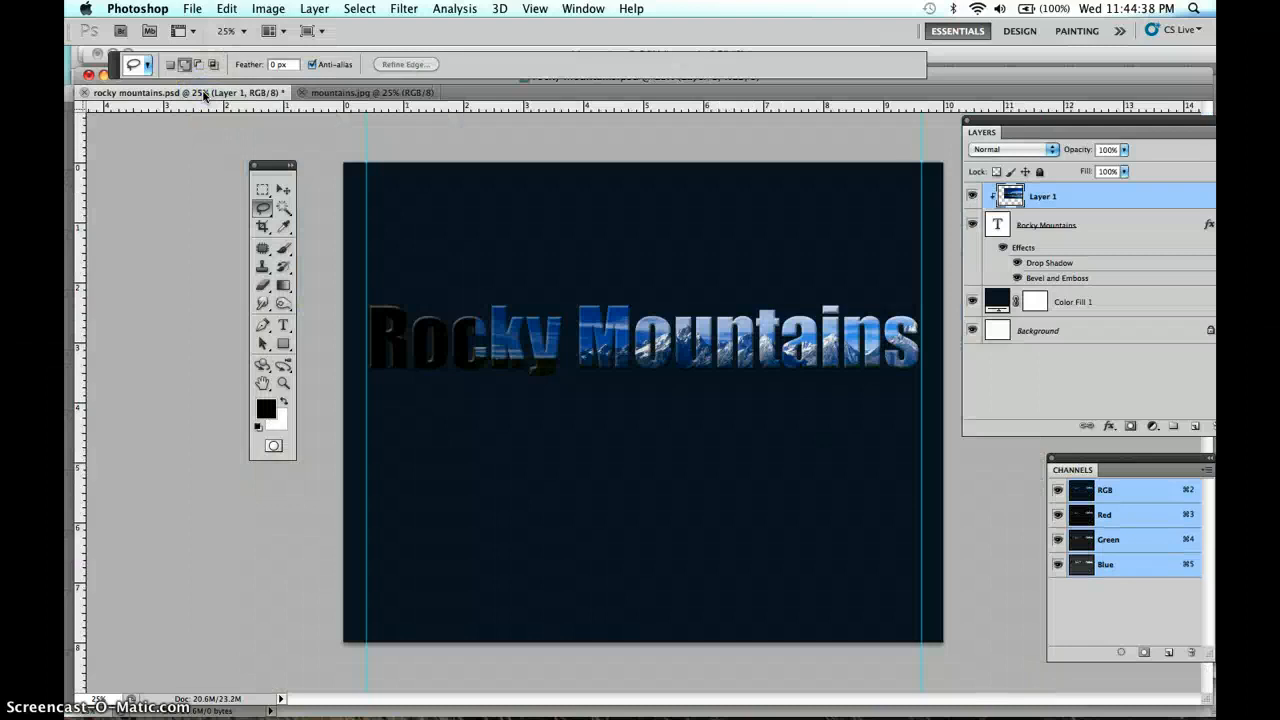
{"action": "left_click", "coordinate": [227, 9]}
{"action": "left_click", "coordinate": [244, 167]}
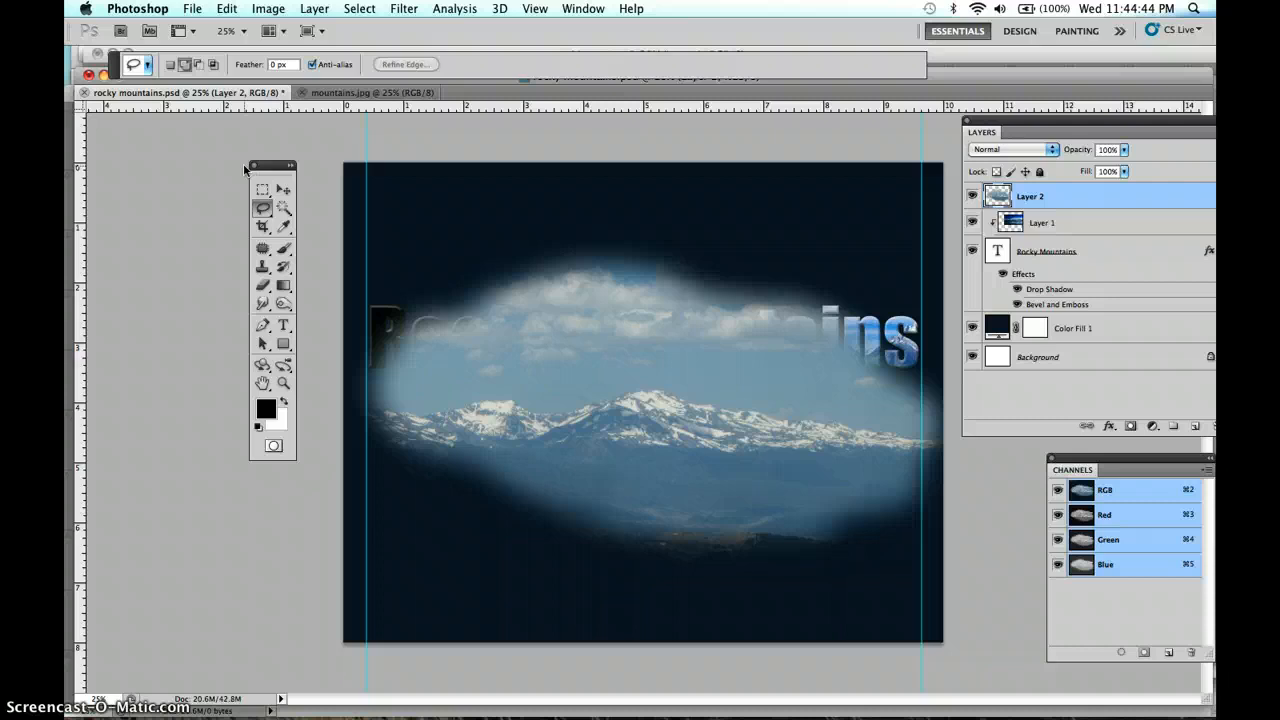
{"action": "left_click", "coordinate": [284, 189]}
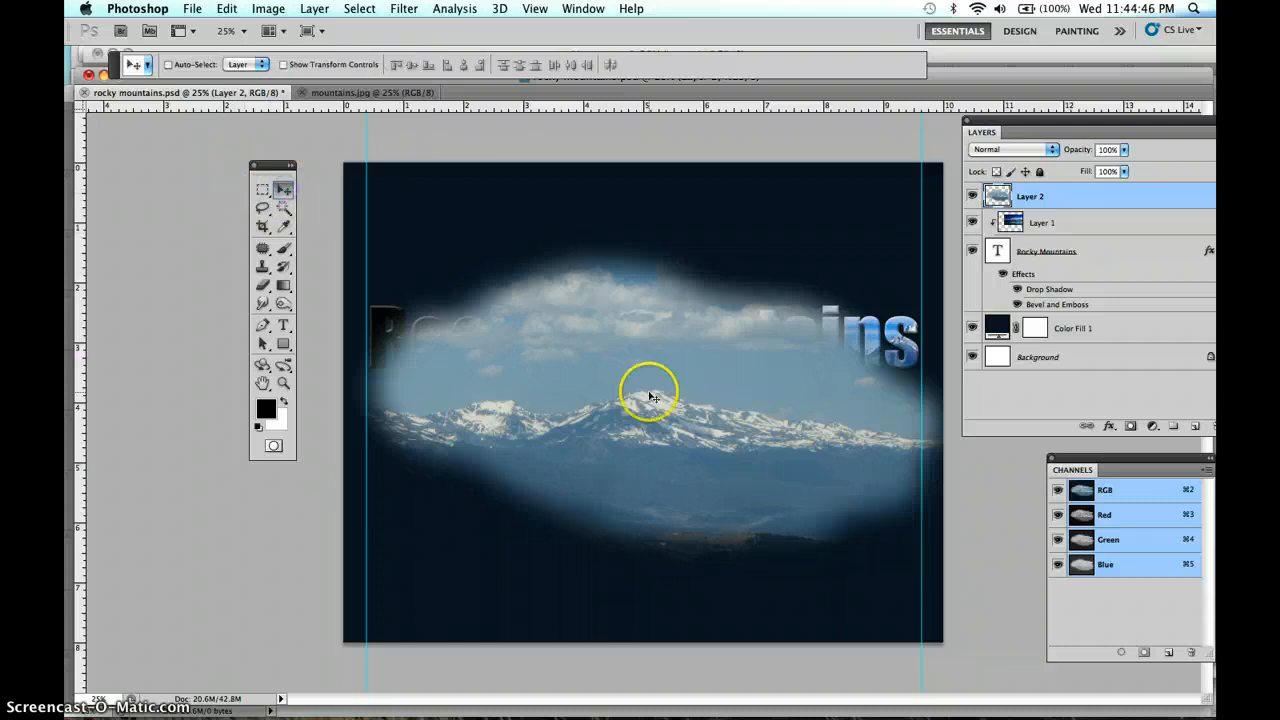
{"action": "left_click_drag", "start_coordinate": [650, 397], "coordinate": [488, 342]}
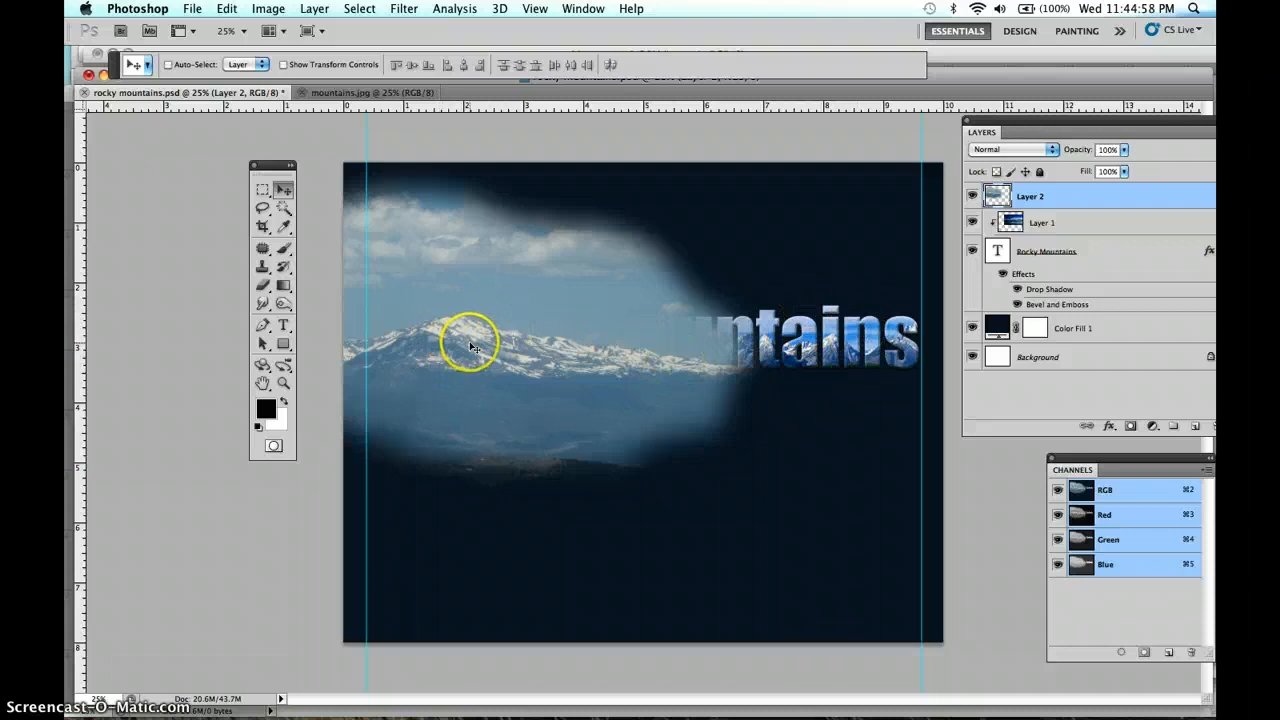
- Adjust Hue/Saturation on Layer 2, setting saturation to +57 and hue to +17
{"action": "left_click", "coordinate": [268, 10]}
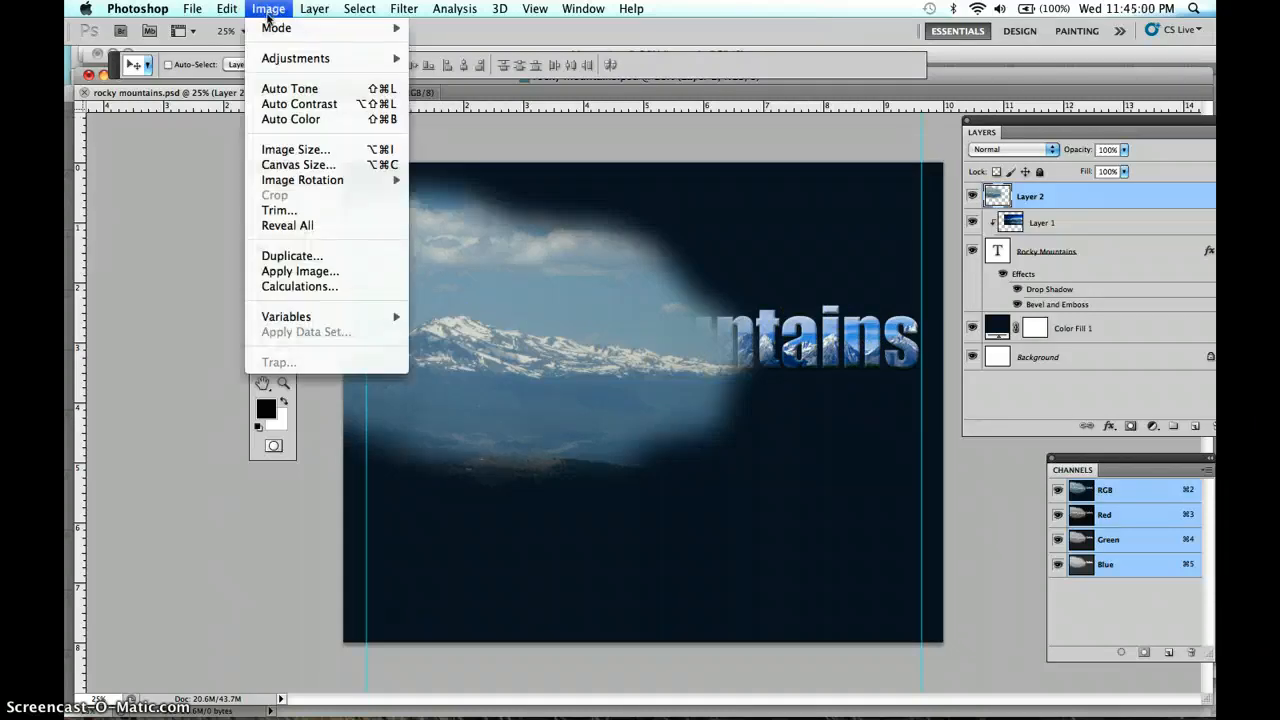
{"action": "mouse_move", "coordinate": [279, 60]}
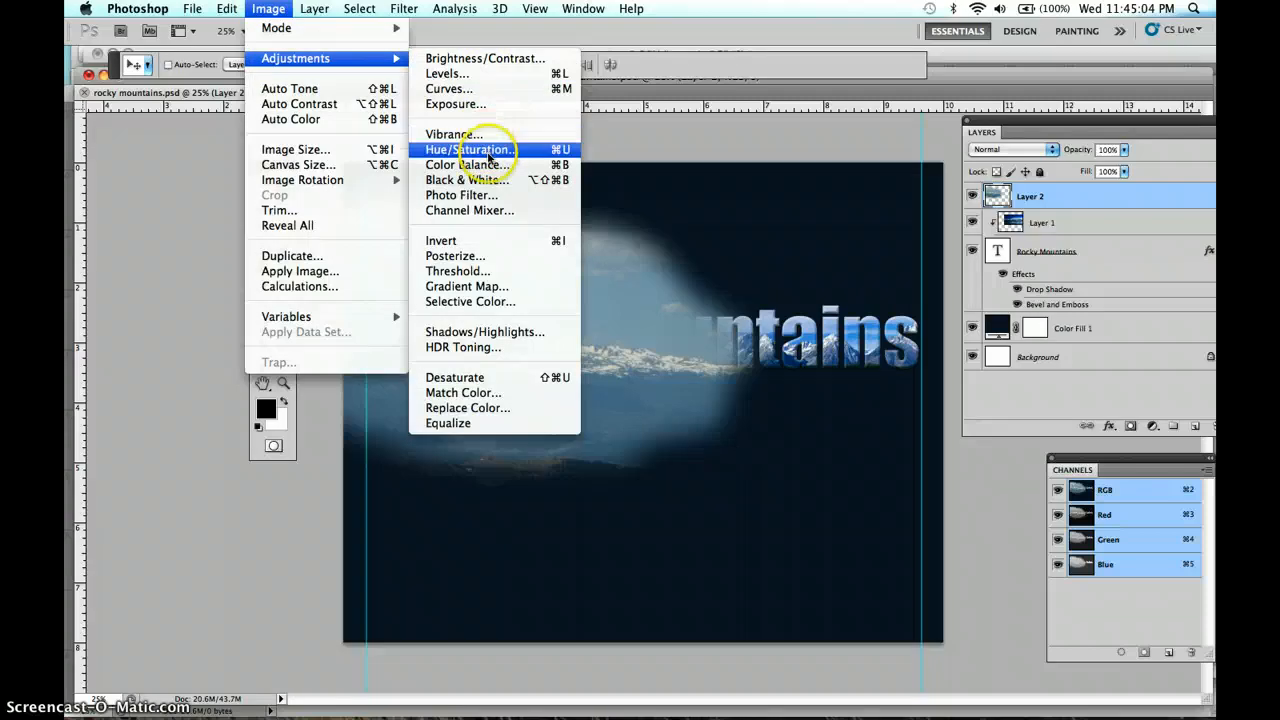
{"action": "left_click", "coordinate": [489, 152]}
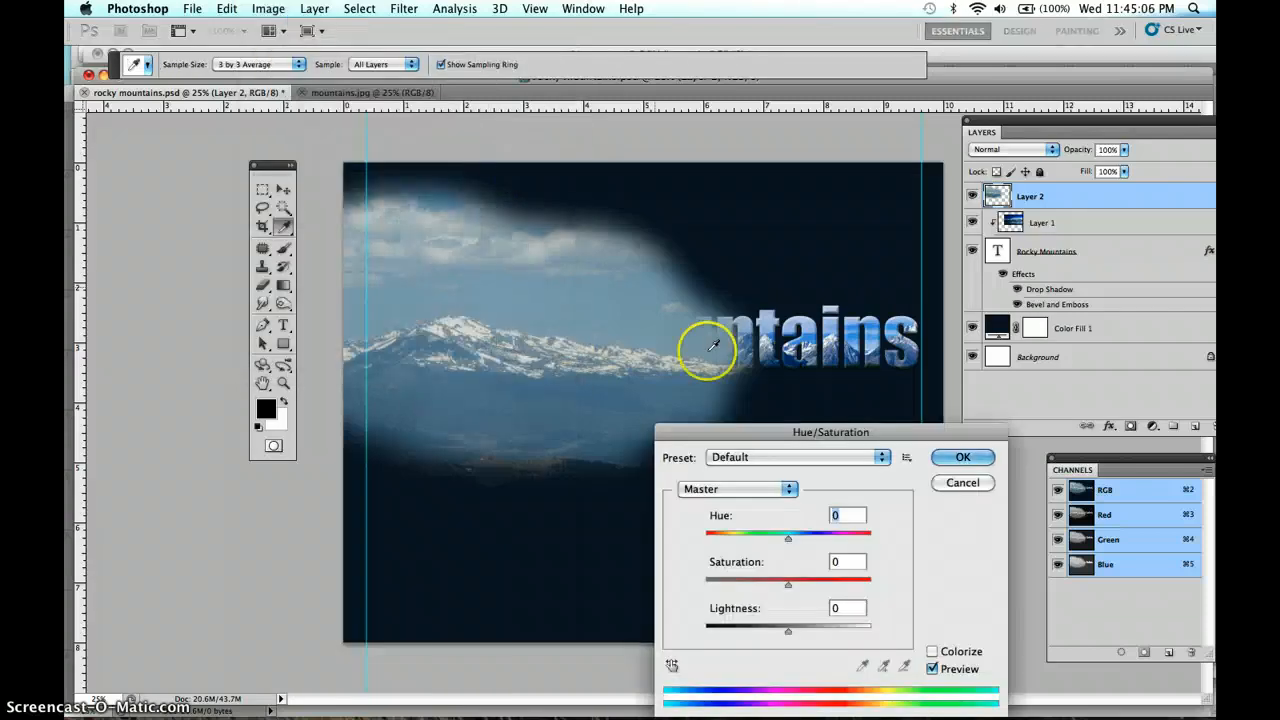
{"action": "left_click_drag", "start_coordinate": [757, 432], "coordinate": [922, 132]}
{"action": "left_click_drag", "start_coordinate": [950, 284], "coordinate": [991, 280]}
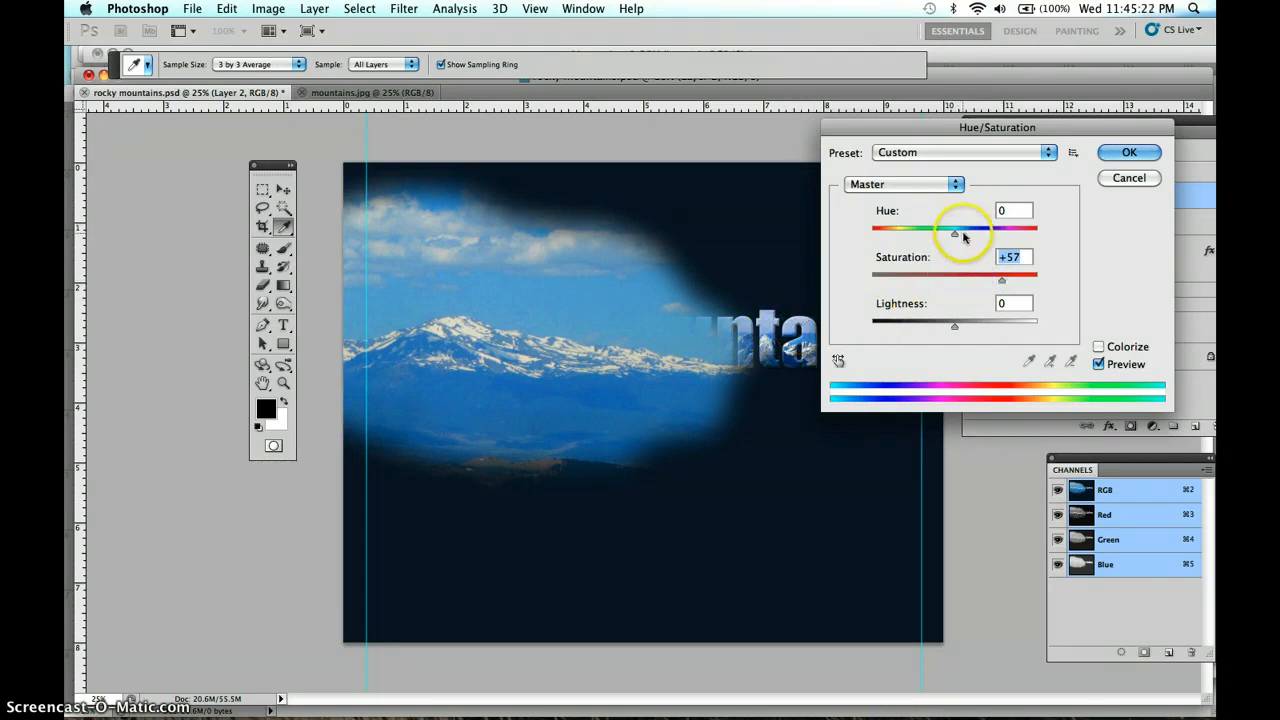
{"action": "mouse_move", "coordinate": [955, 231]}
{"action": "left_mouse_down"}
{"action": "mouse_move", "coordinate": [970, 236]}
{"action": "mouse_move", "coordinate": [944, 241]}
{"action": "mouse_move", "coordinate": [968, 241]}
{"action": "left_mouse_up"}
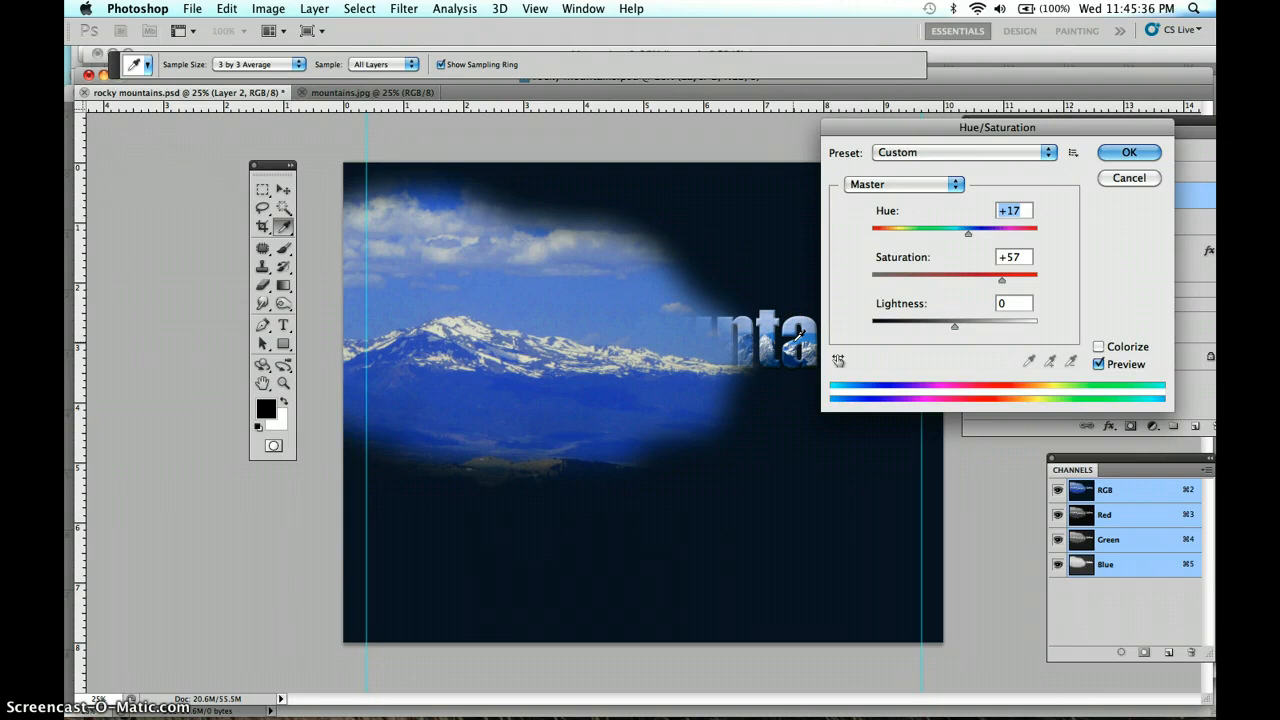
{"action": "left_click", "coordinate": [1117, 152]}
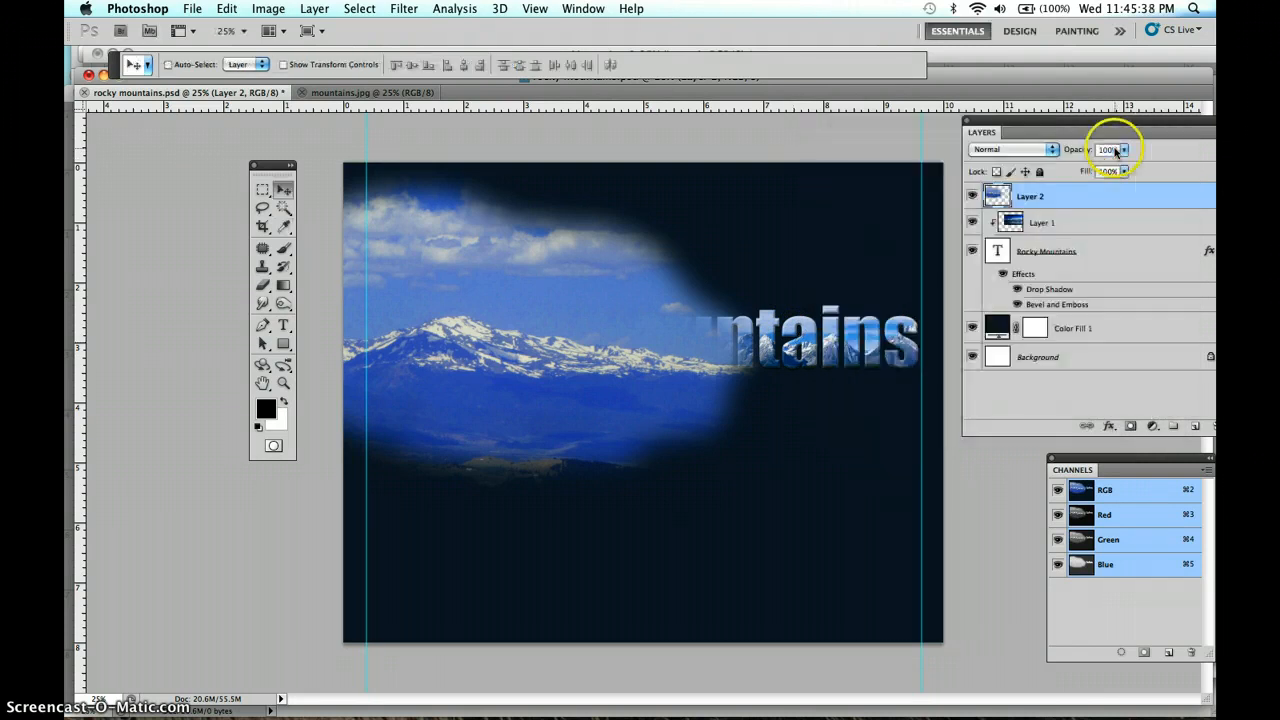
- Clip Layer 2 to the Rocky Mountains text and reposition its photo so the snowy peaks sit lower in the first letters
{"action": "mouse_move", "coordinate": [553, 330]}
{"action": "left_mouse_down"}
{"action": "mouse_move", "coordinate": [563, 283]}
{"action": "mouse_move", "coordinate": [661, 414]}
{"action": "mouse_move", "coordinate": [630, 460]}
{"action": "mouse_move", "coordinate": [577, 286]}
{"action": "mouse_move", "coordinate": [586, 291]}
{"action": "mouse_move", "coordinate": [566, 330]}
{"action": "mouse_move", "coordinate": [560, 274]}
{"action": "mouse_move", "coordinate": [557, 327]}
{"action": "left_mouse_up"}
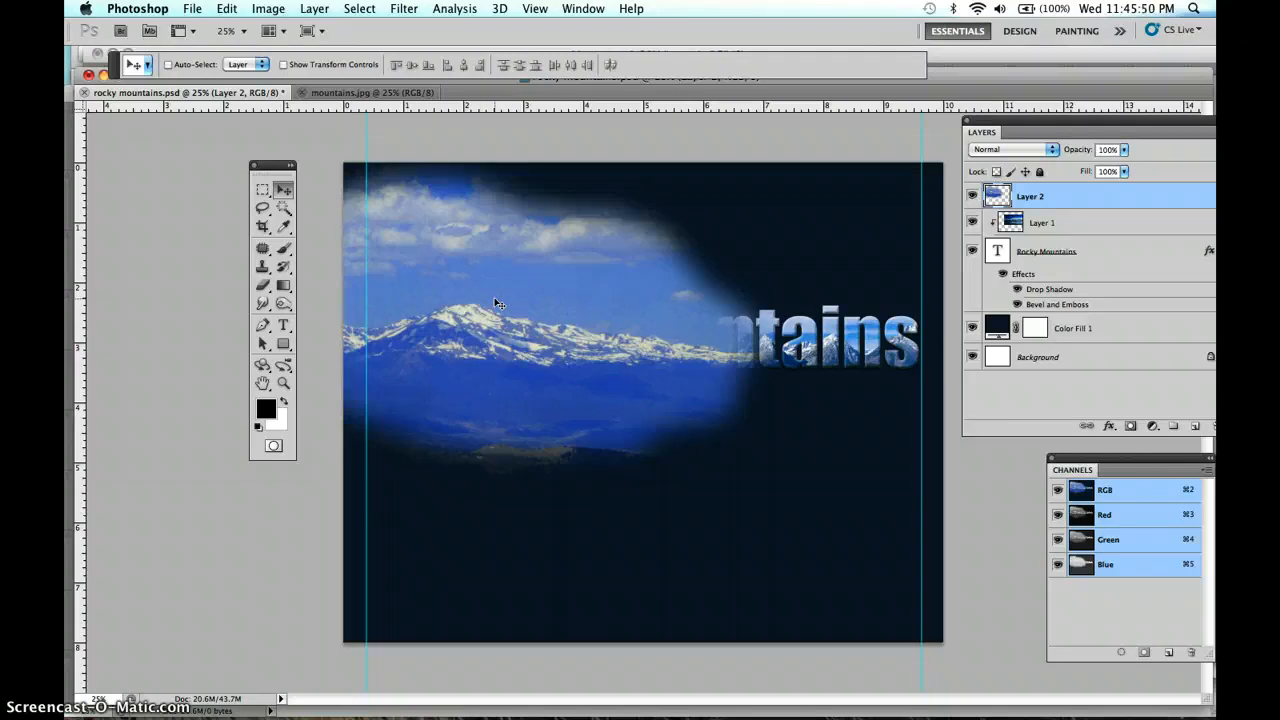
{"action": "left_click", "coordinate": [1074, 209], "text": "alt"}
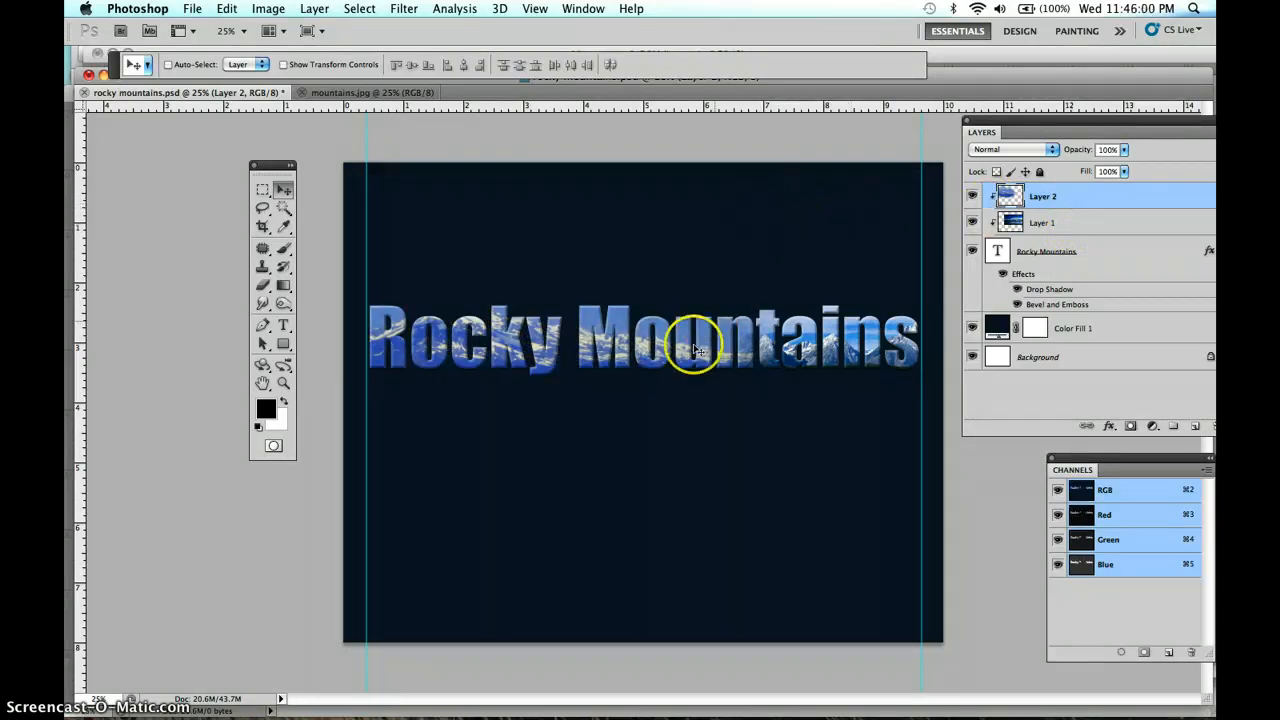
{"action": "left_click_drag", "start_coordinate": [691, 349], "coordinate": [666, 366]}
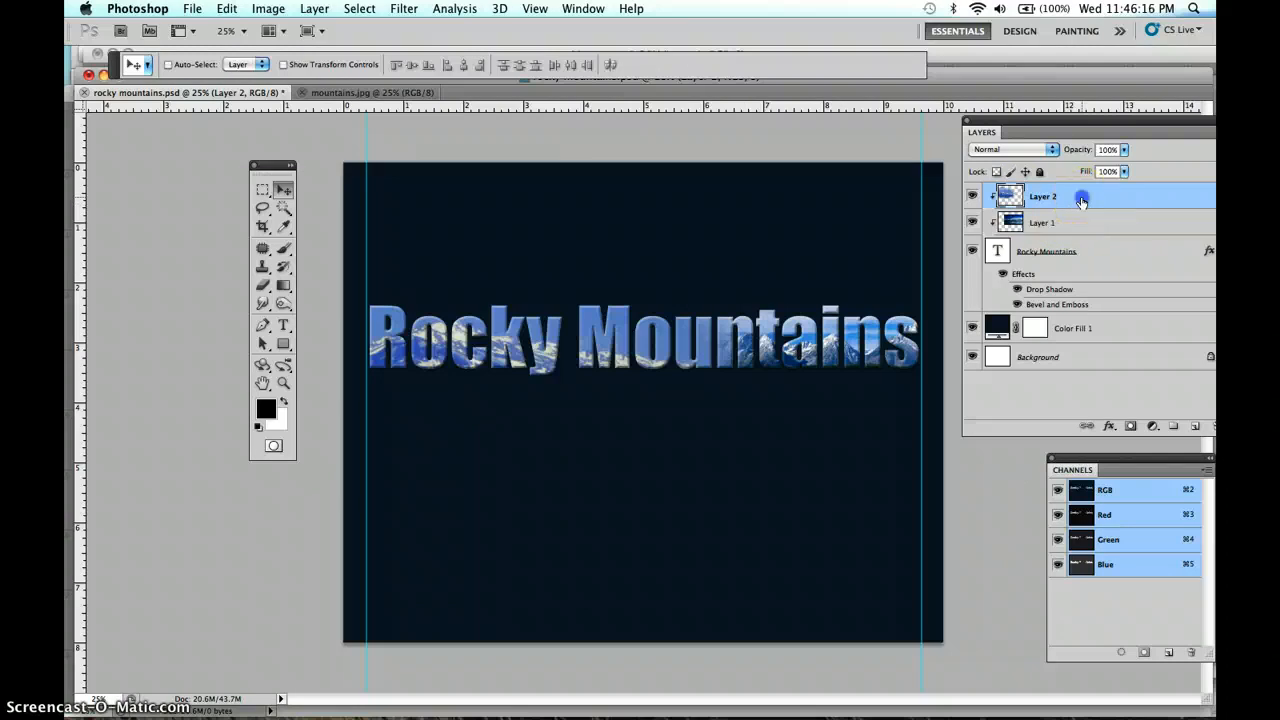
- Place Layer 2 beneath Layer 1 and shift the Layer 1 photo left inside the lettering
{"action": "left_click_drag", "start_coordinate": [1081, 204], "coordinate": [1081, 229]}
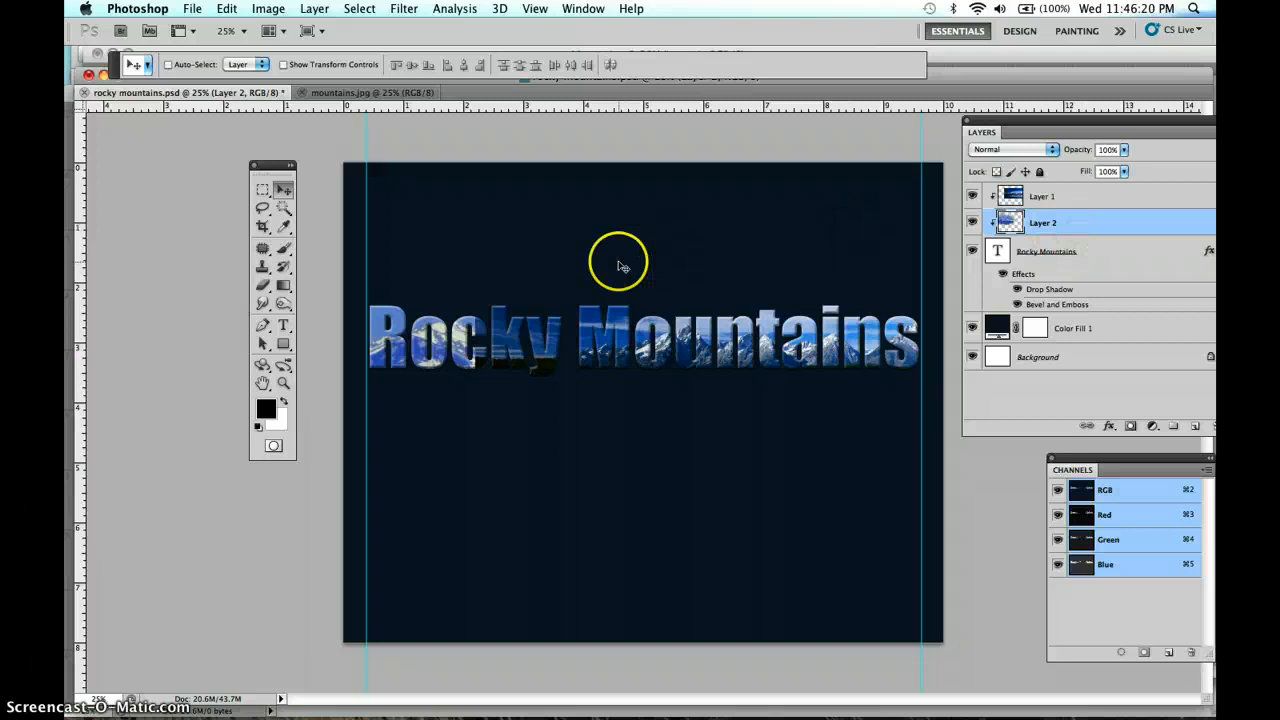
{"action": "left_click", "coordinate": [1081, 196]}
{"action": "left_click_drag", "start_coordinate": [600, 353], "coordinate": [553, 351]}
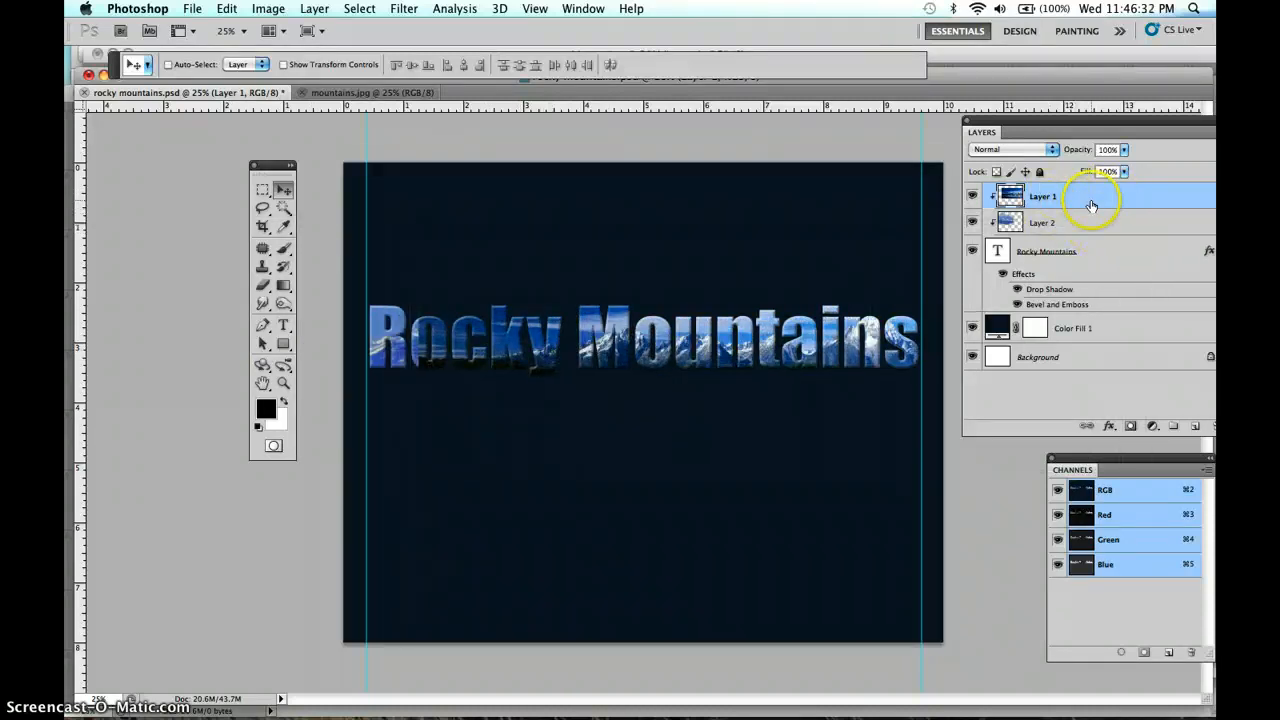
- Move Layer 1 back beneath Layer 2, reposition its photo inside the lettering, and select Layer 2
{"action": "left_click_drag", "start_coordinate": [1058, 197], "coordinate": [1066, 224]}
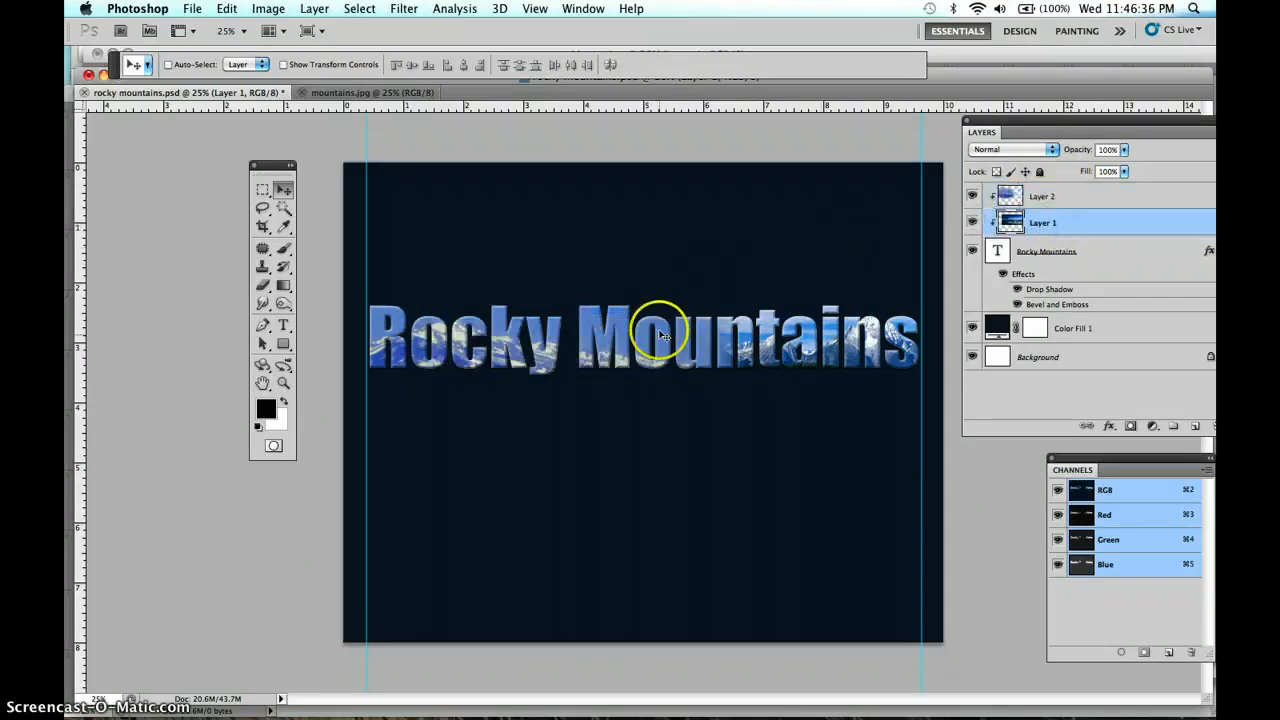
{"action": "left_click_drag", "start_coordinate": [660, 335], "coordinate": [603, 343]}
{"action": "left_click", "coordinate": [1078, 194]}
{"action": "left_click", "coordinate": [712, 277]}
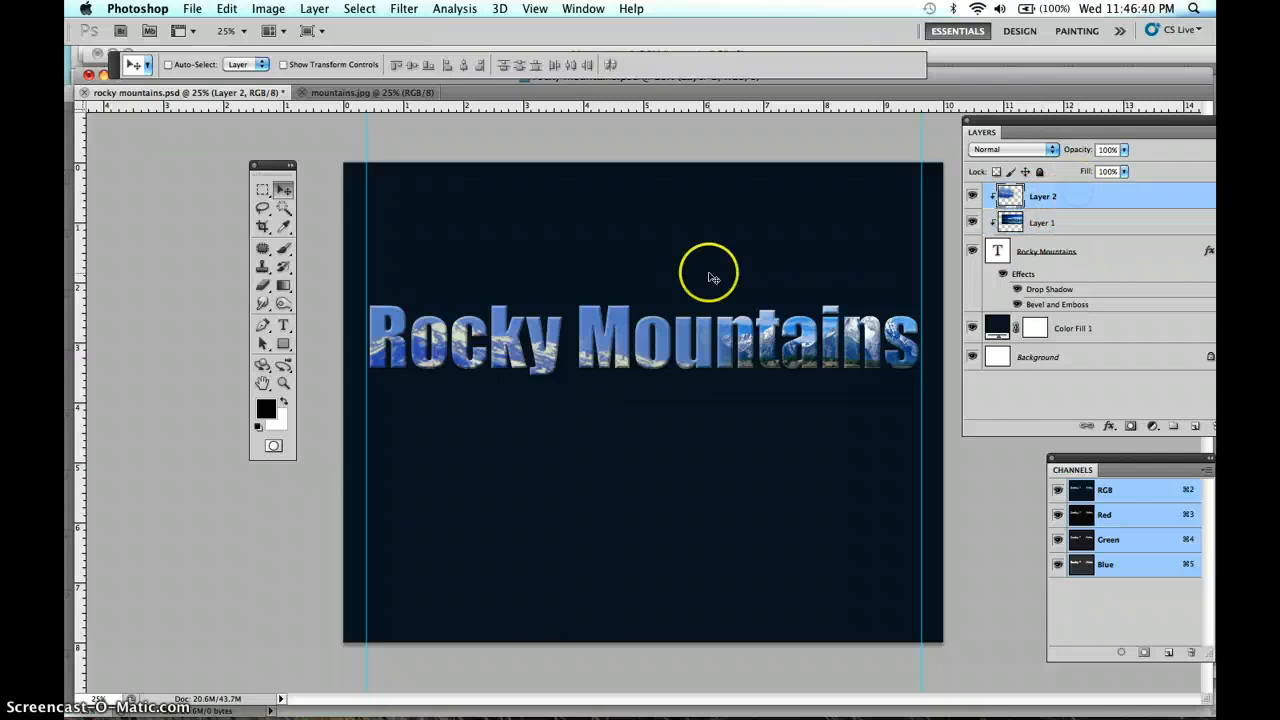
- Reposition the Layer 2 photo inside the lettering so its snowy peaks run through "Rocky M" and its edge blends into Layer 1 at the "o"
{"action": "left_click_drag", "start_coordinate": [712, 277], "coordinate": [473, 316]}
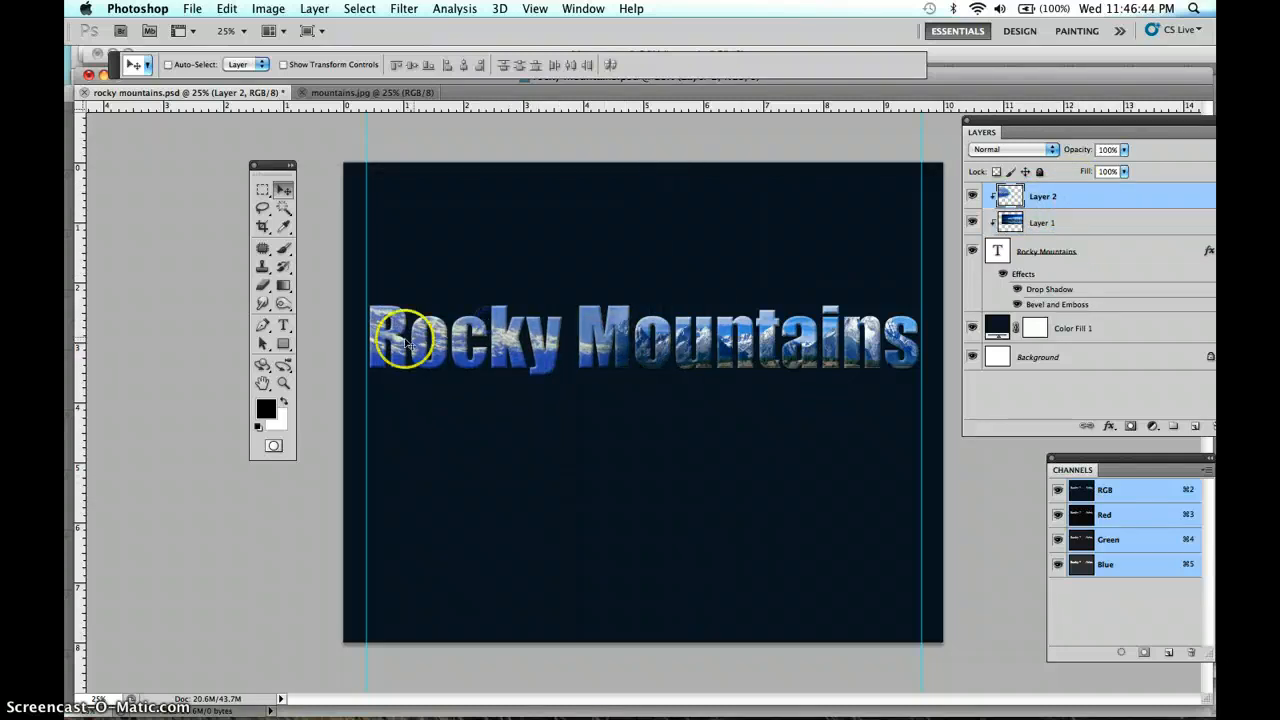
{"action": "left_click", "coordinate": [283, 383]}
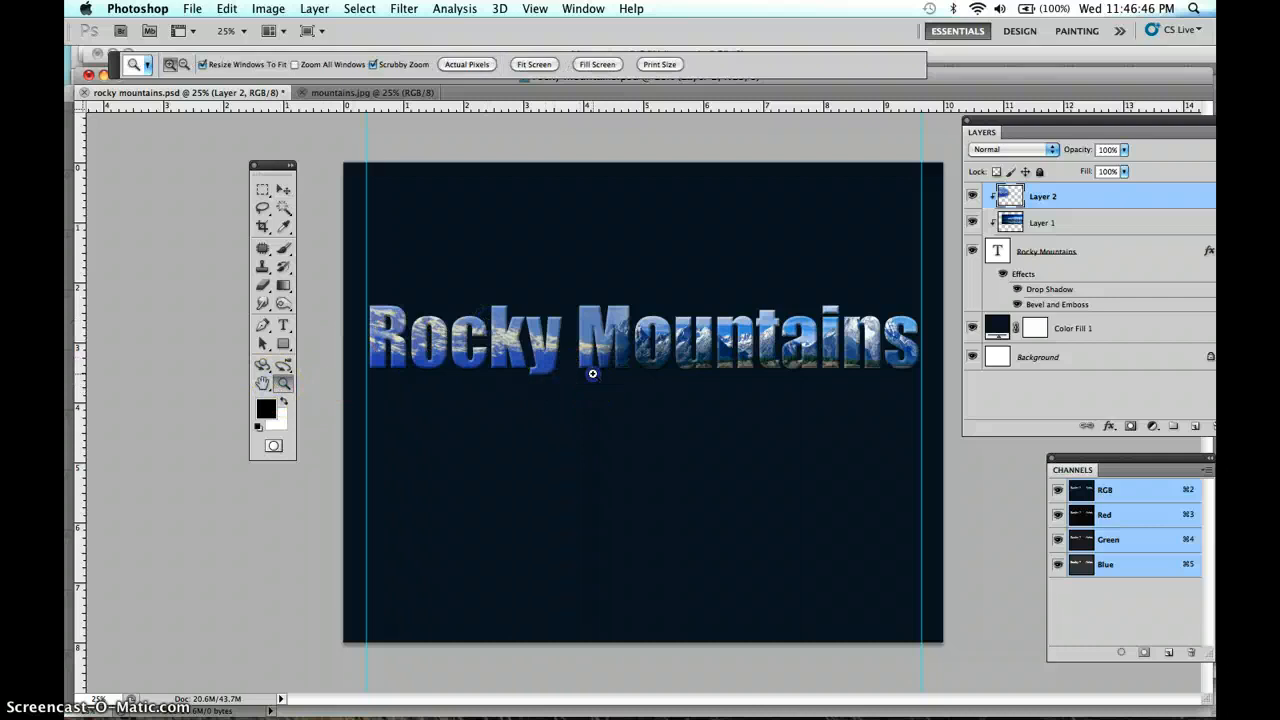
{"action": "left_click", "coordinate": [592, 373]}
{"action": "left_click", "coordinate": [491, 390]}
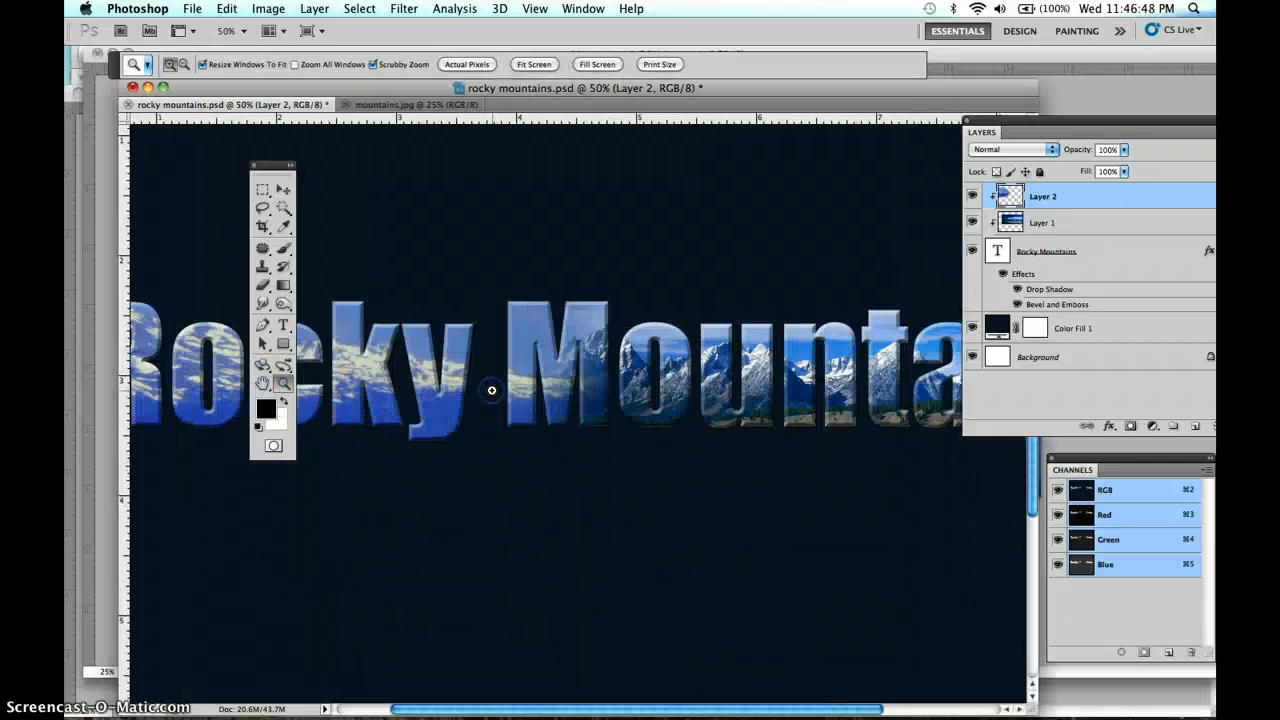
{"action": "left_click", "coordinate": [628, 382]}
{"action": "left_click", "coordinate": [509, 420]}
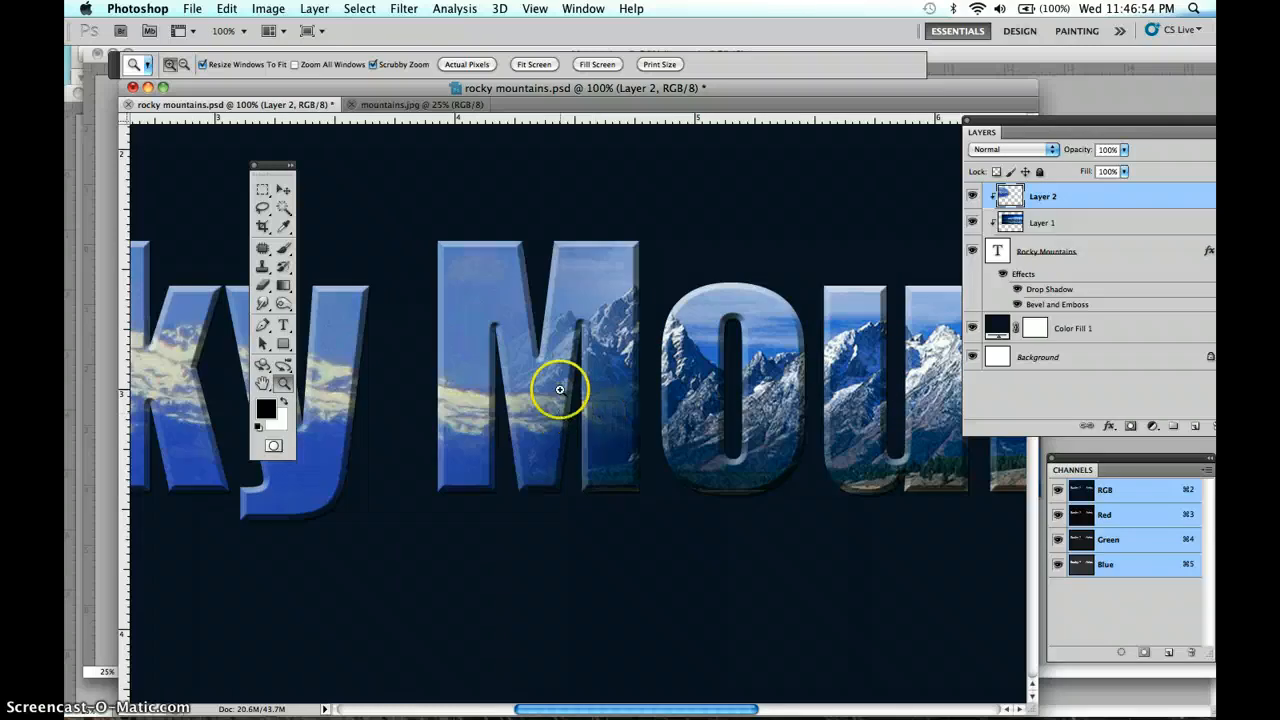
{"action": "left_click", "coordinate": [283, 191]}
{"action": "left_click_drag", "start_coordinate": [560, 380], "coordinate": [684, 455]}
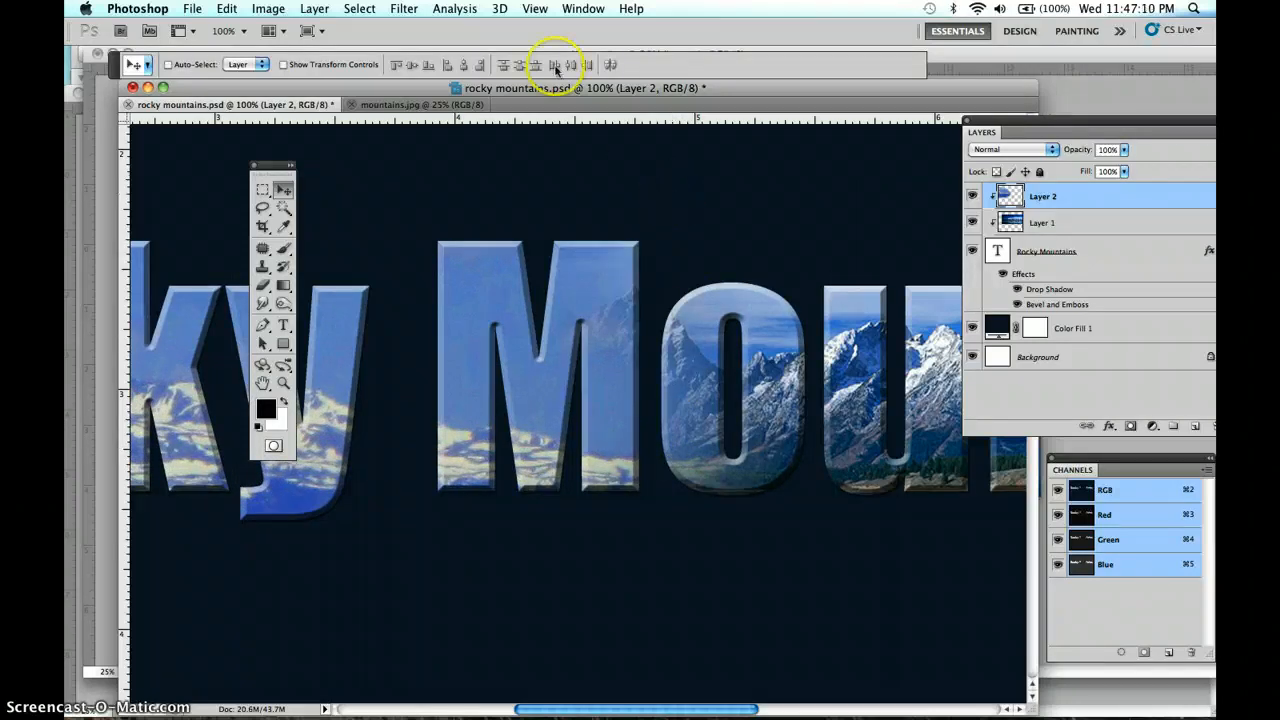
- Fit the whole design on screen and rearrange the document window and tool palette so that nothing covers the lettering
{"action": "left_click", "coordinate": [534, 9]}
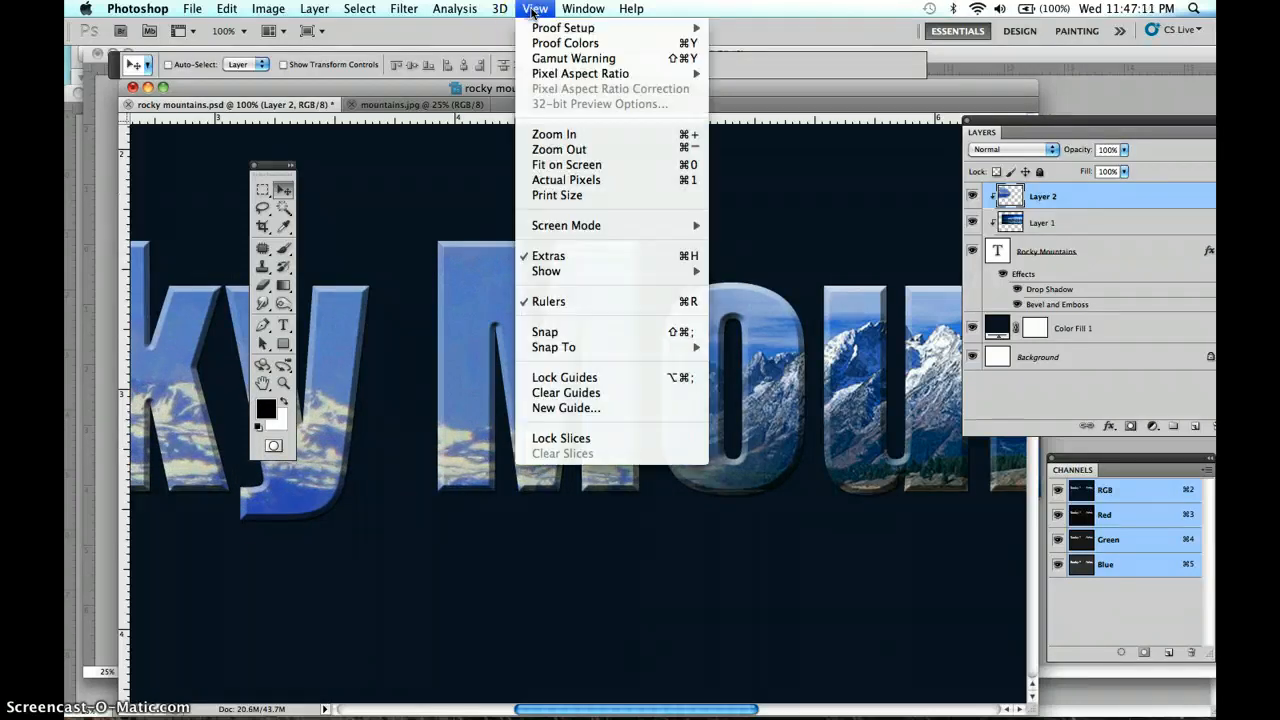
{"action": "left_click", "coordinate": [566, 165]}
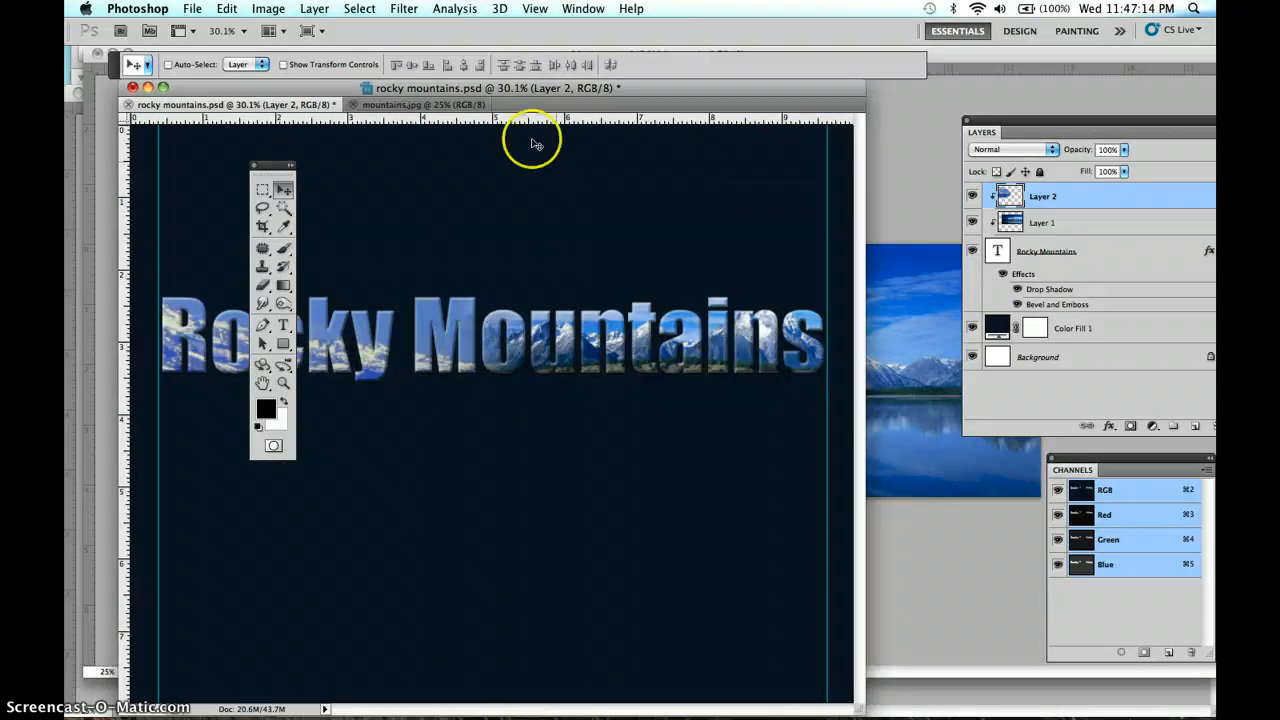
{"action": "left_click_drag", "start_coordinate": [574, 93], "coordinate": [668, 83]}
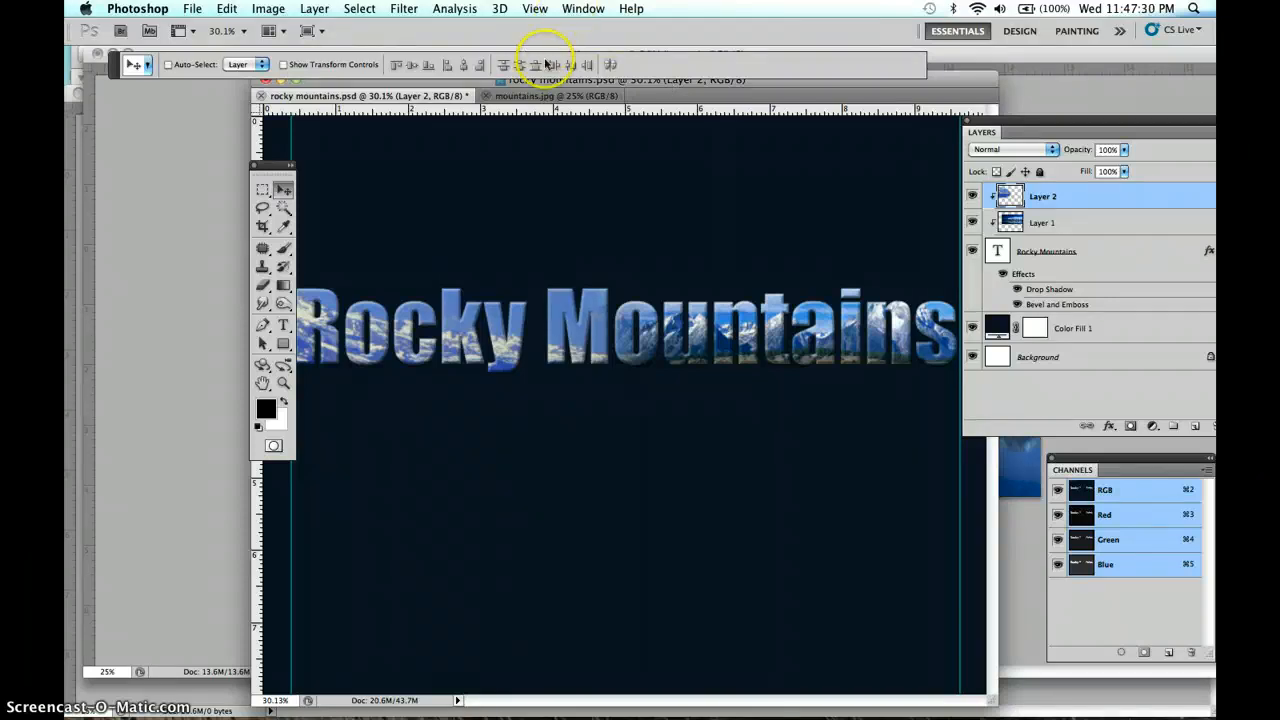
{"action": "left_click_drag", "start_coordinate": [390, 88], "coordinate": [348, 86]}
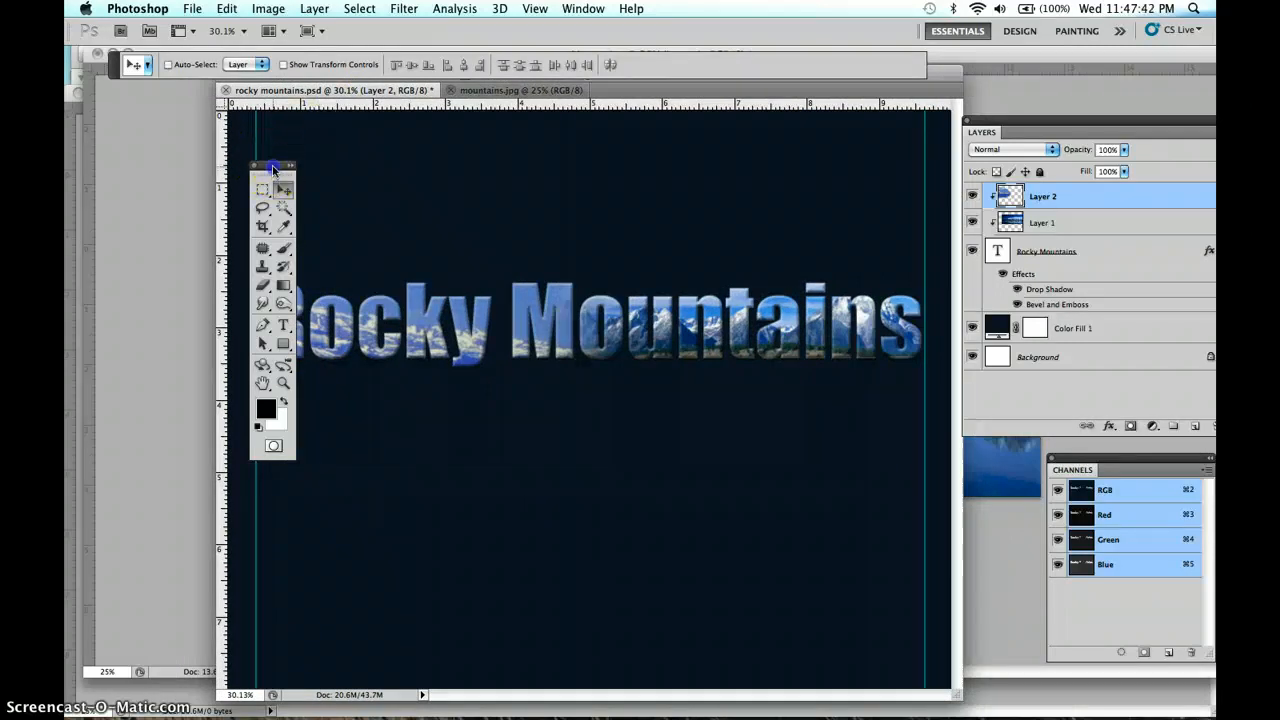
{"action": "left_click_drag", "start_coordinate": [268, 170], "coordinate": [157, 147]}
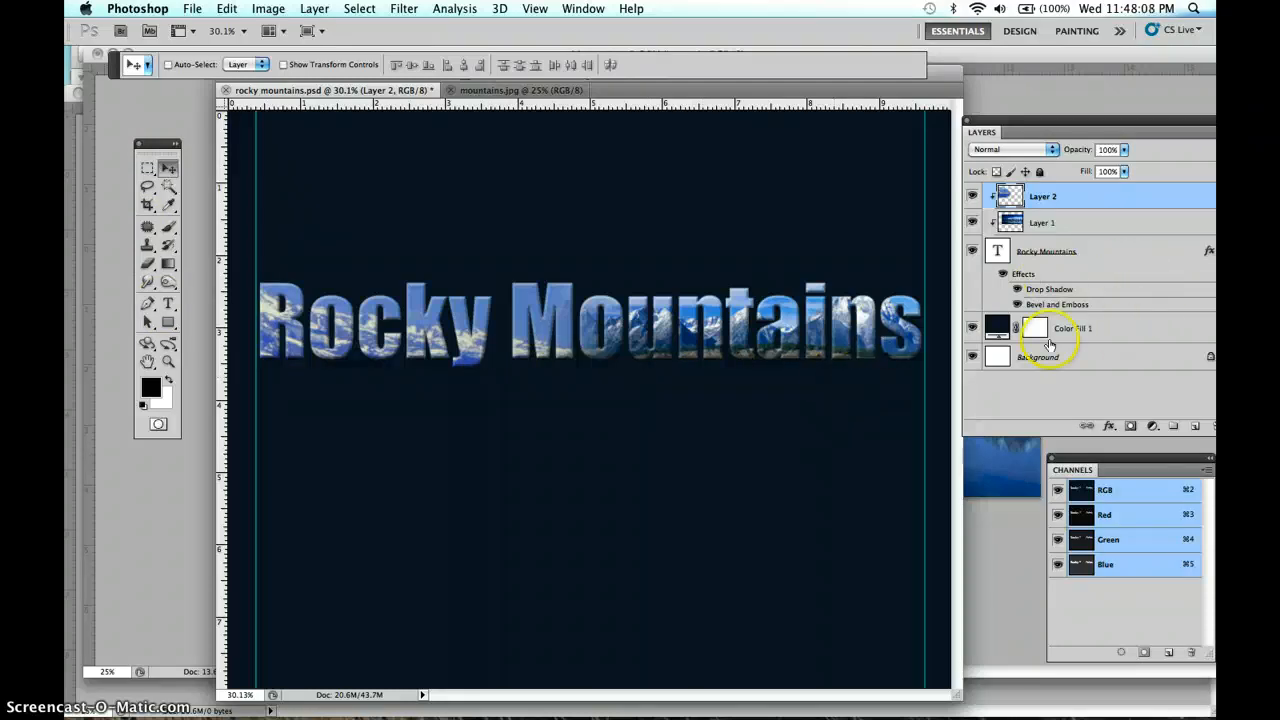
- Hide the Color Fill 1 layer to view the lettering on white, and show the dark blue fill again
{"action": "left_click", "coordinate": [972, 330]}
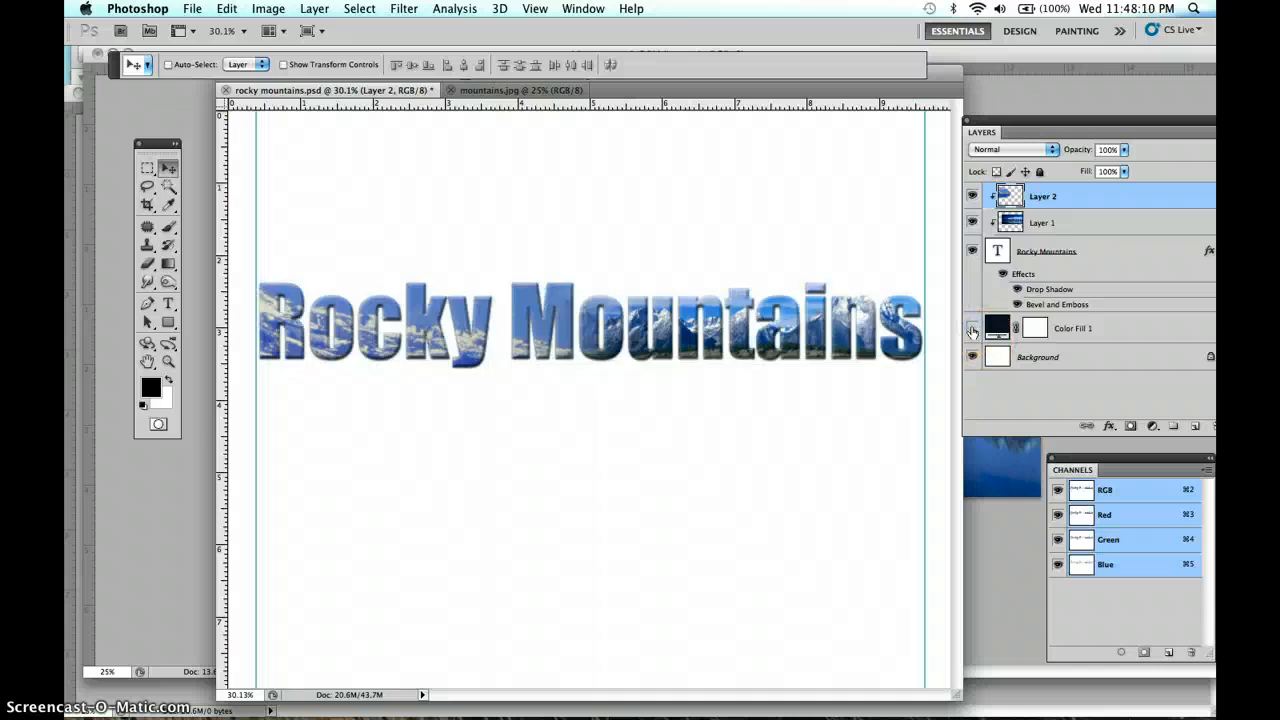
{"action": "left_click", "coordinate": [972, 330]}
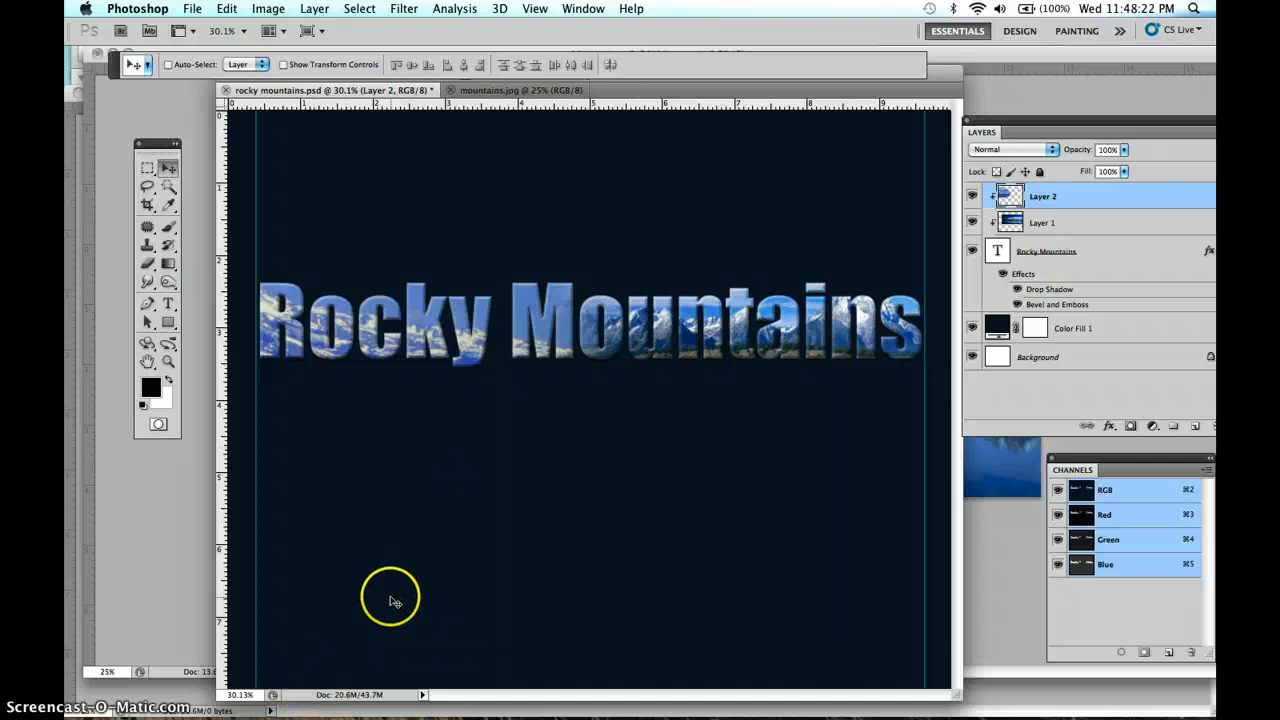
{"action": "mouse_move", "coordinate": [240, 712]}
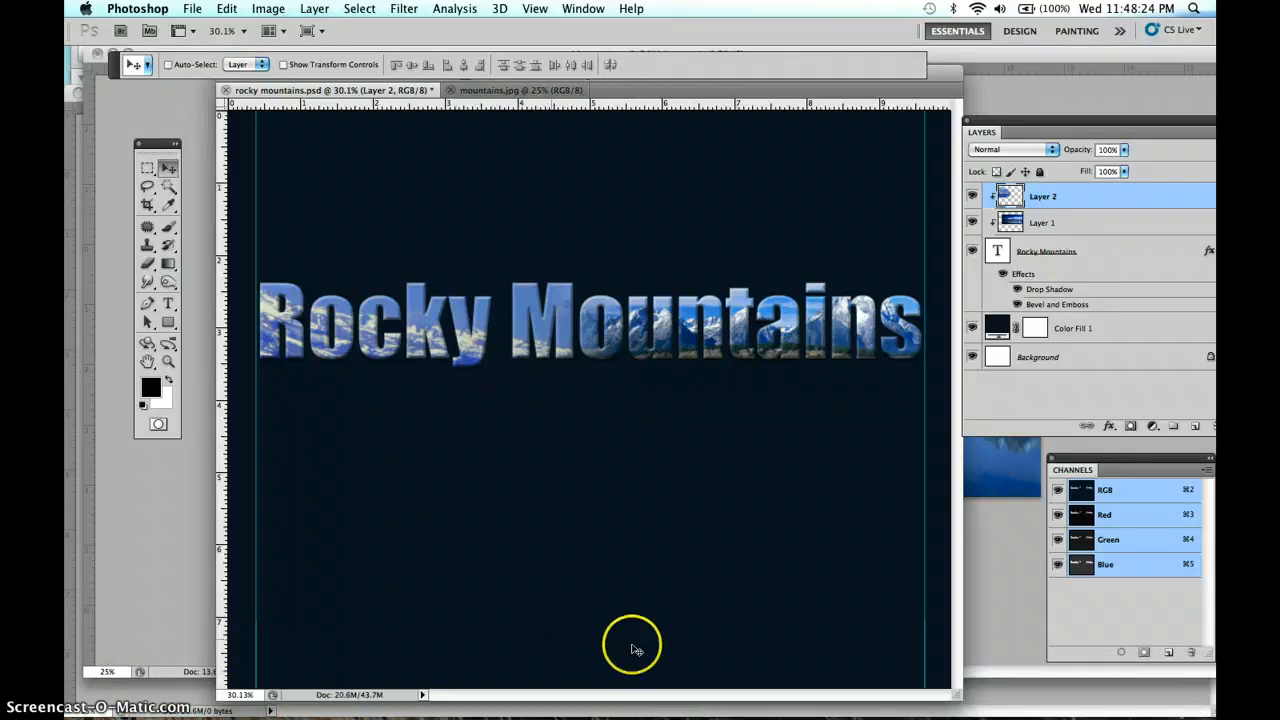